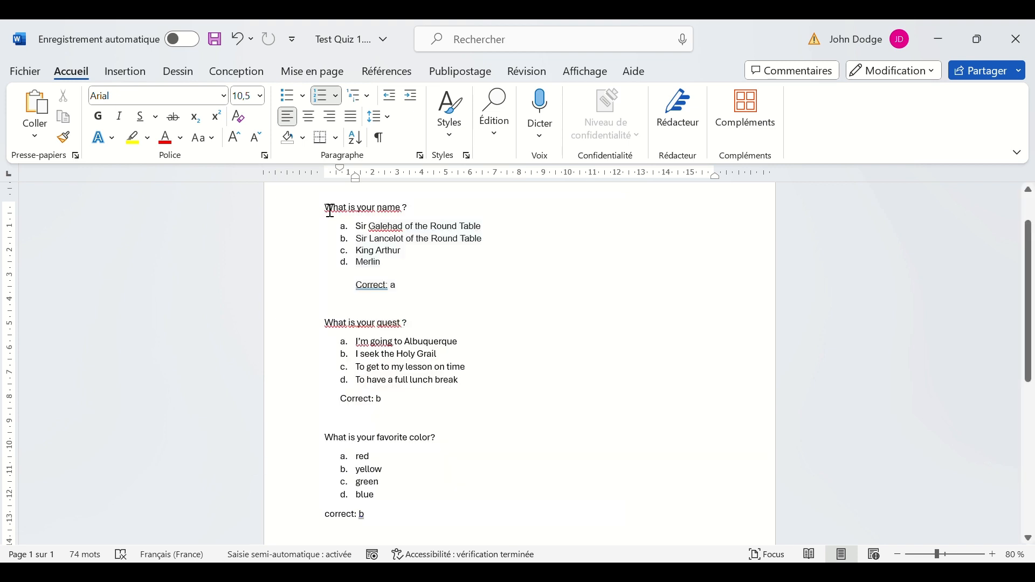
# Copy the three quiz questions from the Word document into Test Quiz 1.txt, and copy the resulting plain text
pyautogui.moveTo(326, 208); pyautogui.dragTo(482, 532)
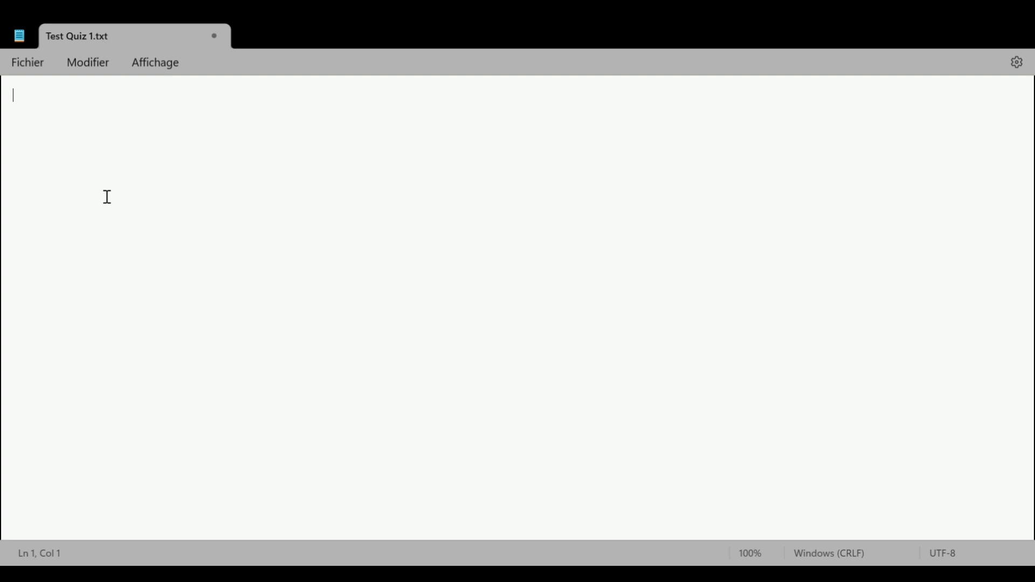
pyautogui.write('What is your name ? a.\tSir Galehad of the Round Table b.\tSir Lancelot of the Round Table c.\tKing Arthur d.\tMerlin  Correct: a  What is your quest ? a.\tI’m going to Albuquerque b.\tI seek the Holy Grail c.\tTo get to my lesson on time d.\tTo have a full lunch break Correct: b  What is your favorite color? a.\tred b.\tyellow c.\tgreen d.\tblue correct: d')
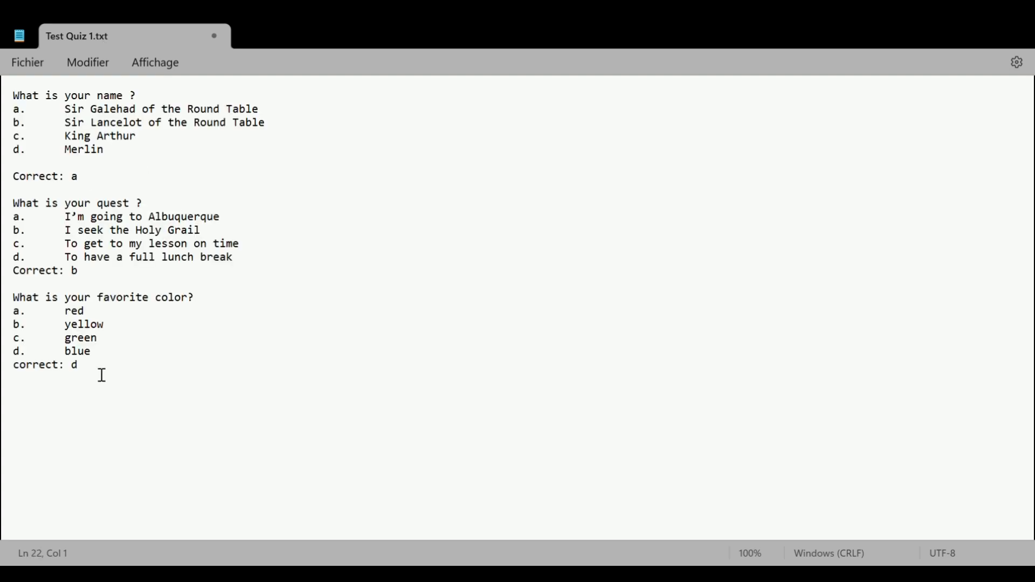
pyautogui.moveTo(102, 372); pyautogui.dragTo(9, 102)
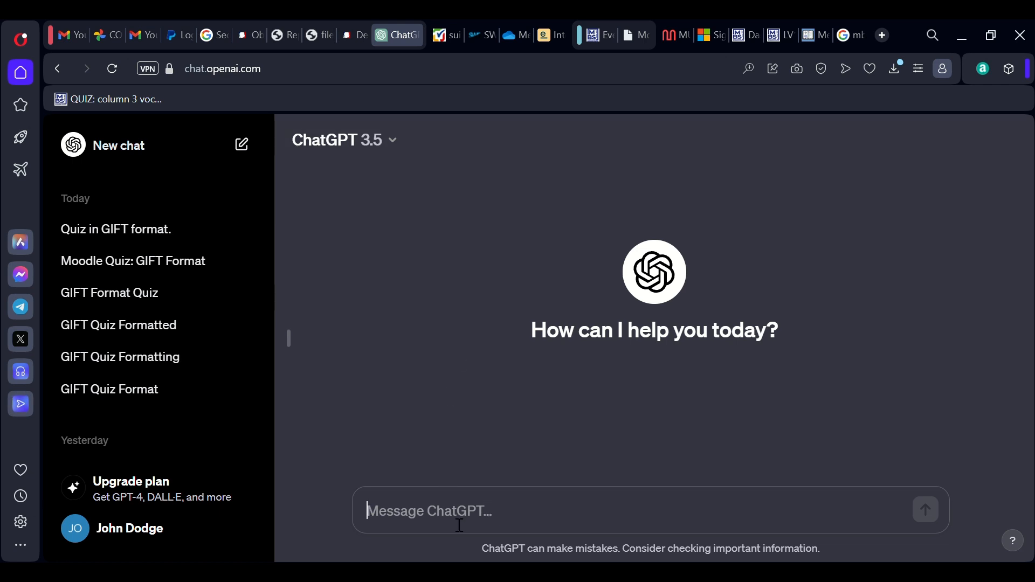
# Switch to ChatGPT and send the prompt "Put this Moodle quiz into GIFT format:" followed by the copied quiz text
pyautogui.write('Put this')
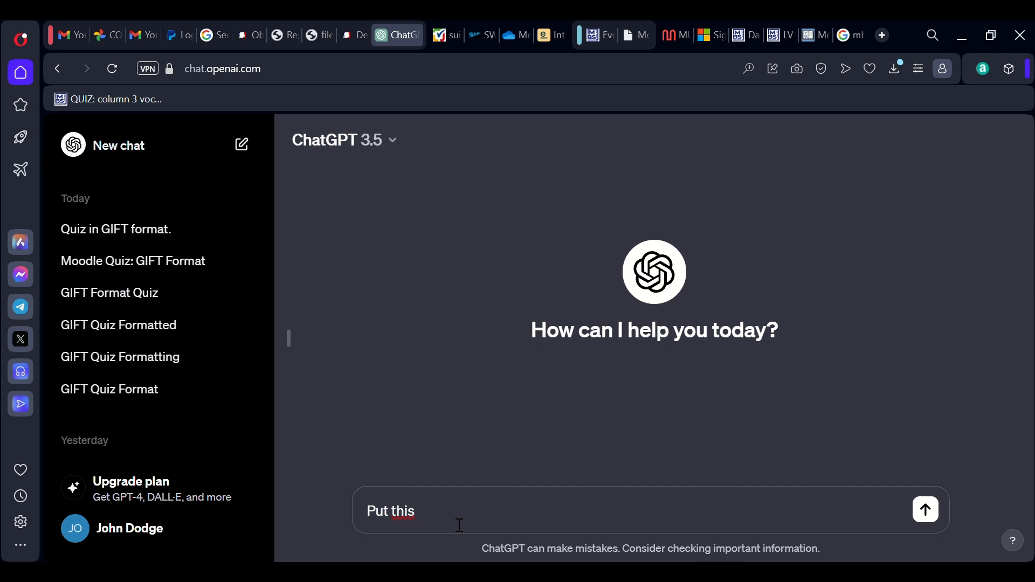
pyautogui.write(' Moodle quiz into ')
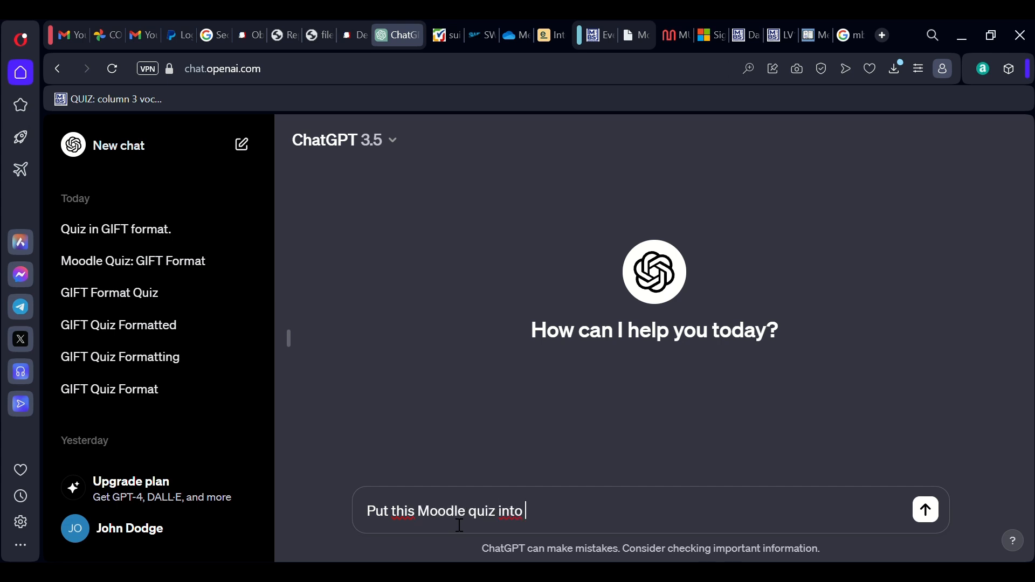
pyautogui.write('C')
pyautogui.press('BackSpace')
pyautogui.write('Gift')
pyautogui.press('BackSpace')
pyautogui.press('BackSpace')
pyautogui.press('BackSpace')
pyautogui.write('IFT format:')
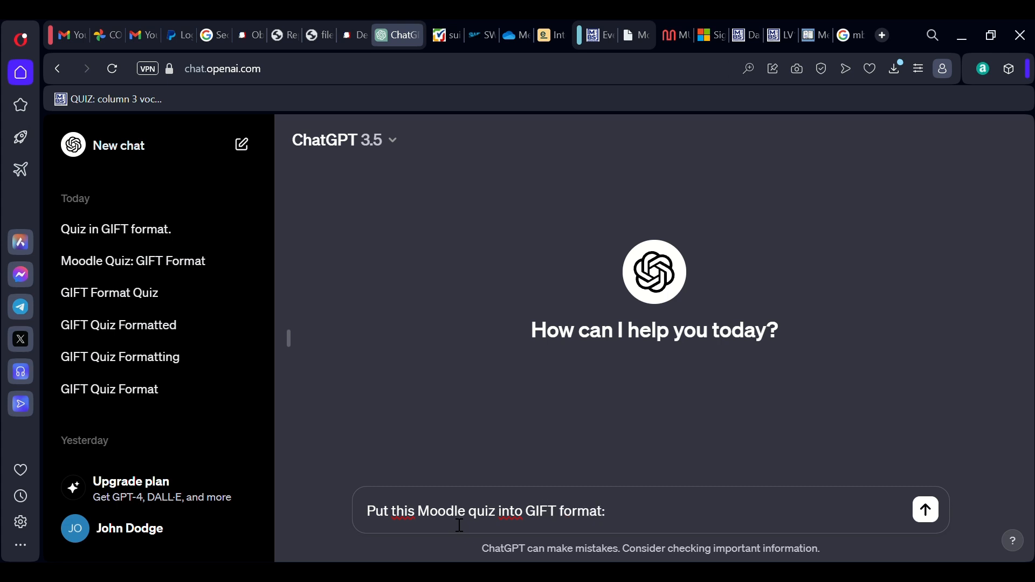
pyautogui.hotkey('ctrl', 'v')
pyautogui.press('Return')
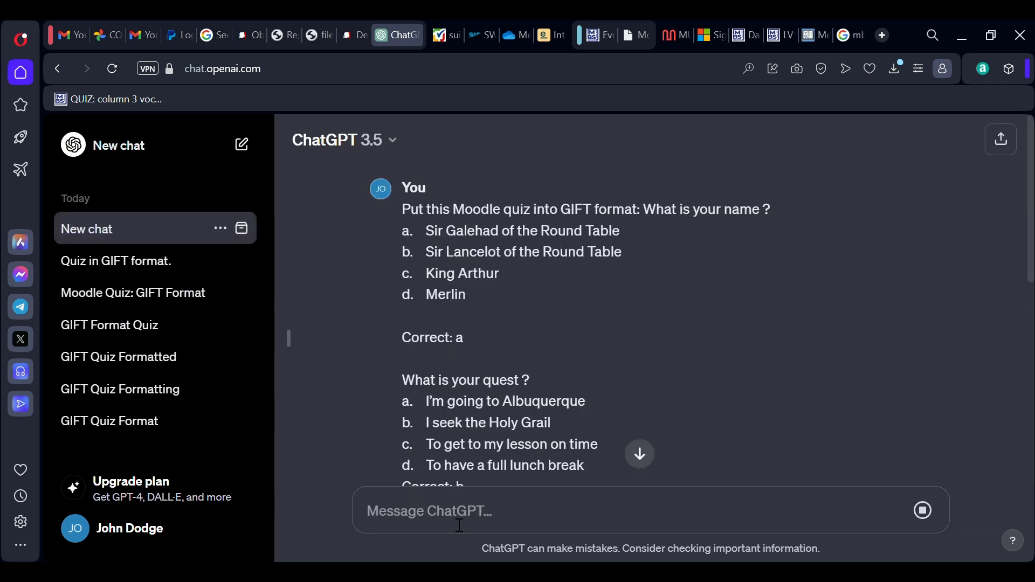
# Replace the contents of Test Quiz 1.txt with the GIFT-format quiz code generated by ChatGPT and save the file
pyautogui.scroll(-5, 631, 384)
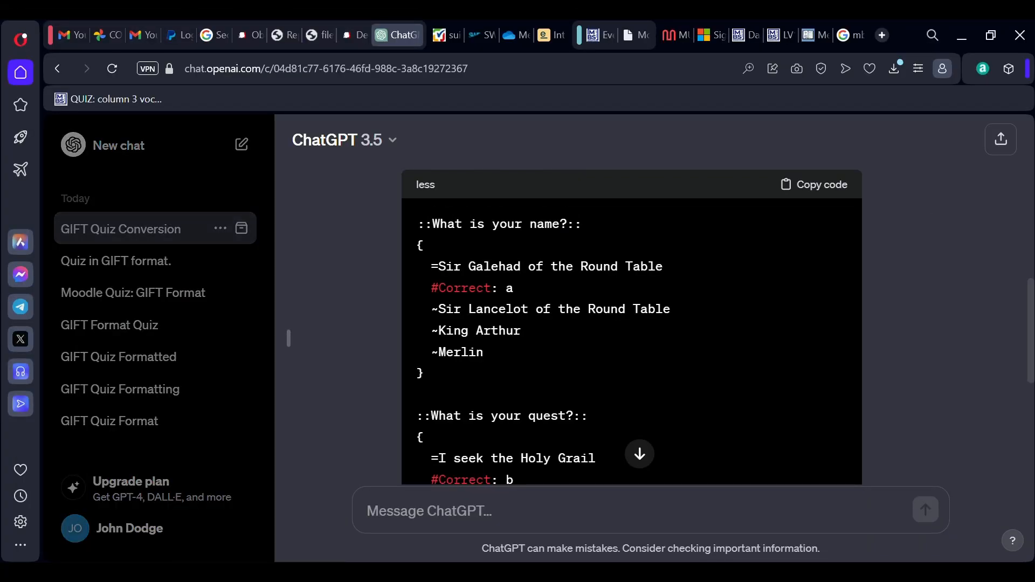
pyautogui.click(804, 189)
pyautogui.moveTo(545, 286); pyautogui.dragTo(431, 288)
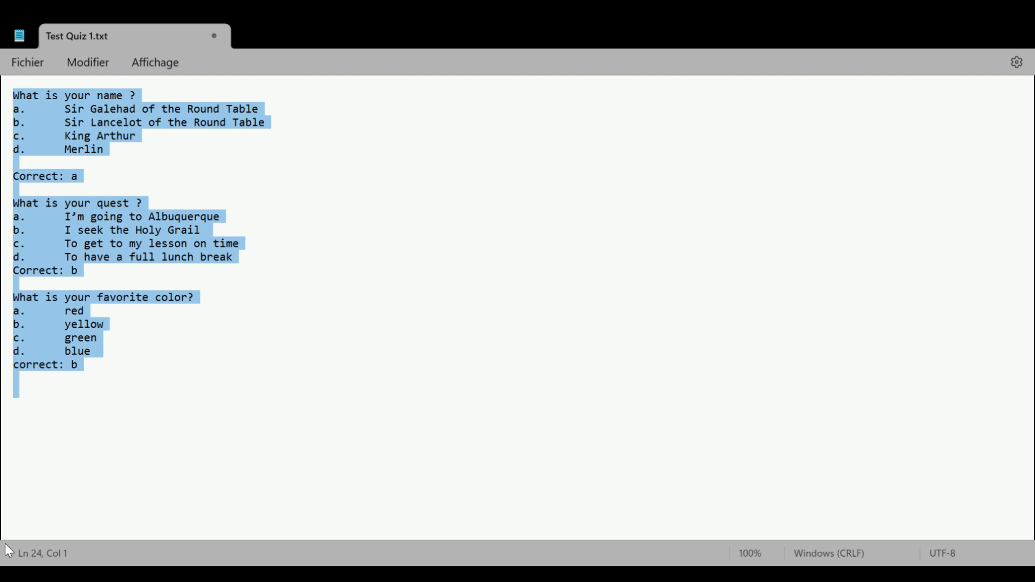
pyautogui.hotkey('ctrl', 'v')
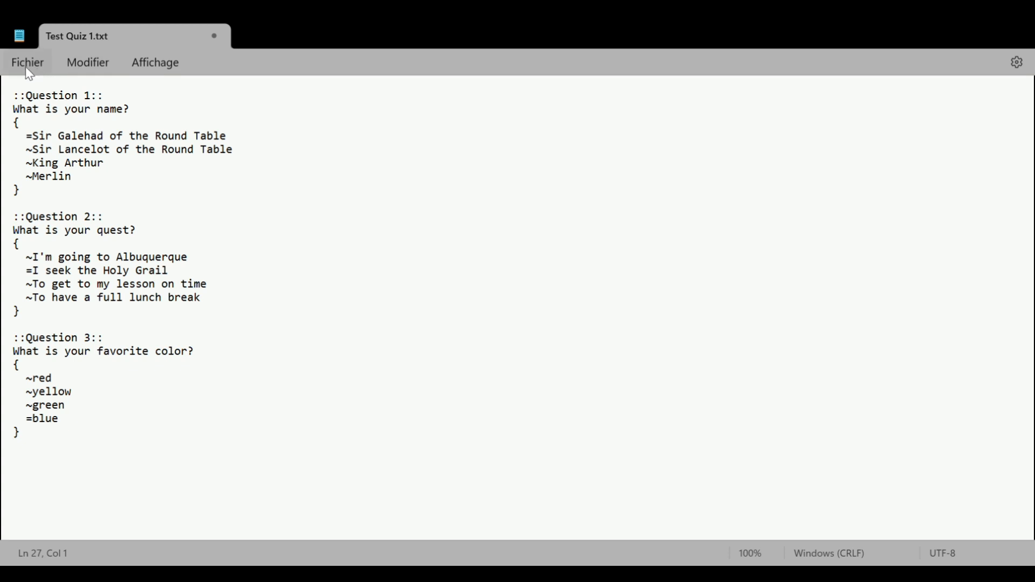
pyautogui.hotkey('ctrl', 's')
pyautogui.moveTo(14, 95); pyautogui.dragTo(179, 457)
pyautogui.click(453, 302)
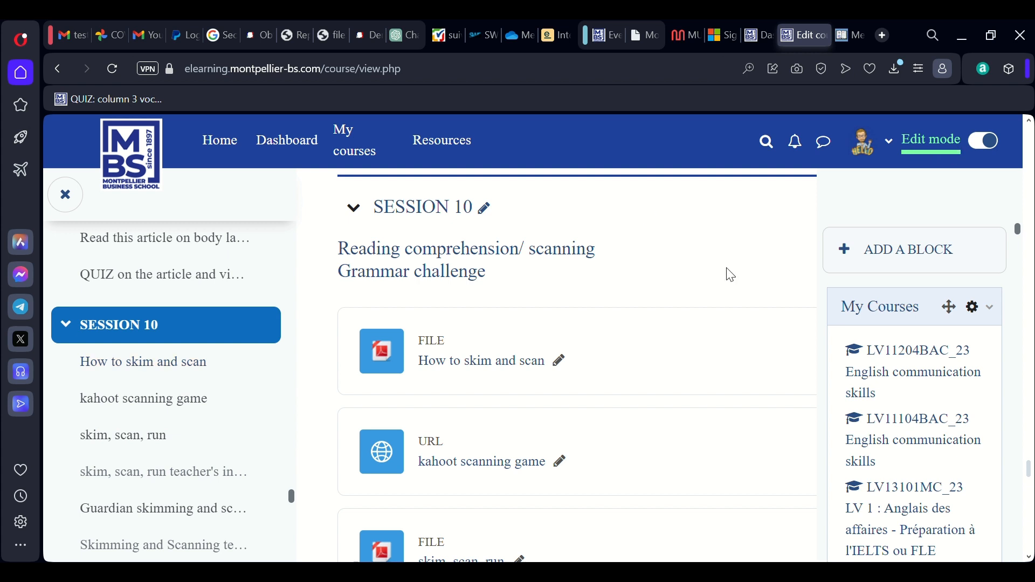
# Switch to the Moodle course page and add a new Quiz activity to SESSION 10
pyautogui.scroll(-1, 717, 275)
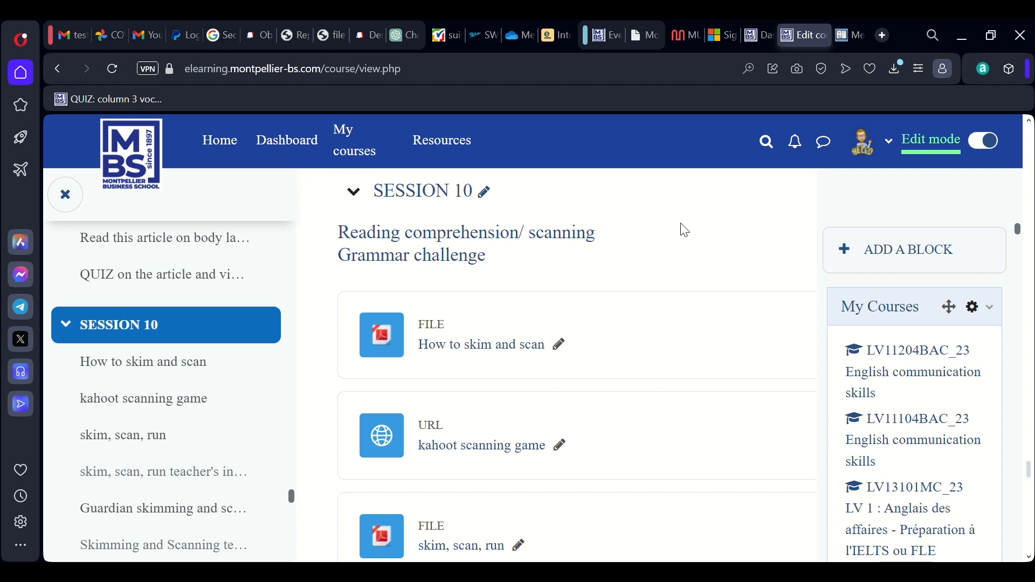
pyautogui.scroll(-15, 658, 228)
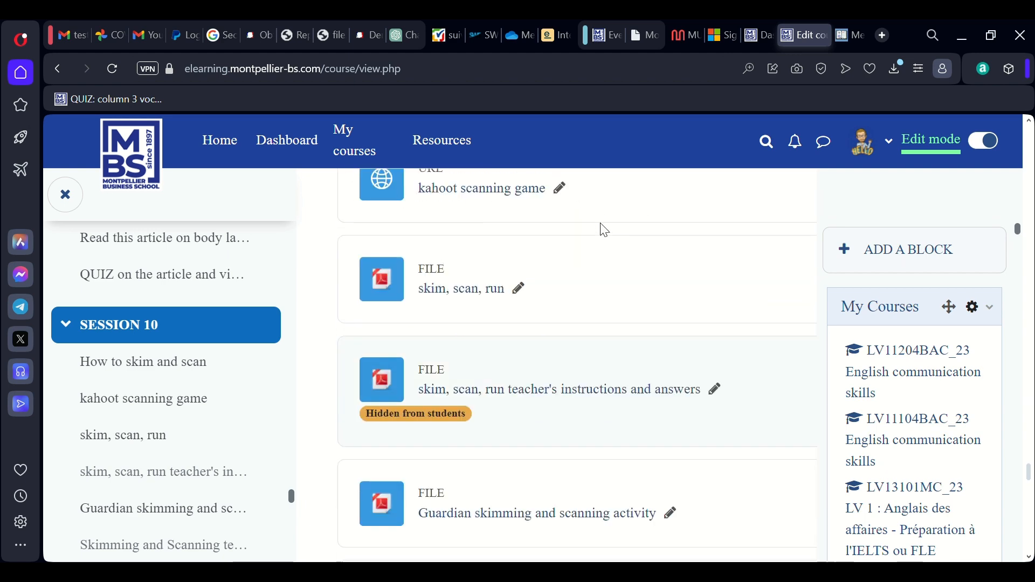
pyautogui.scroll(-5, 610, 232)
pyautogui.scroll(3, 603, 229)
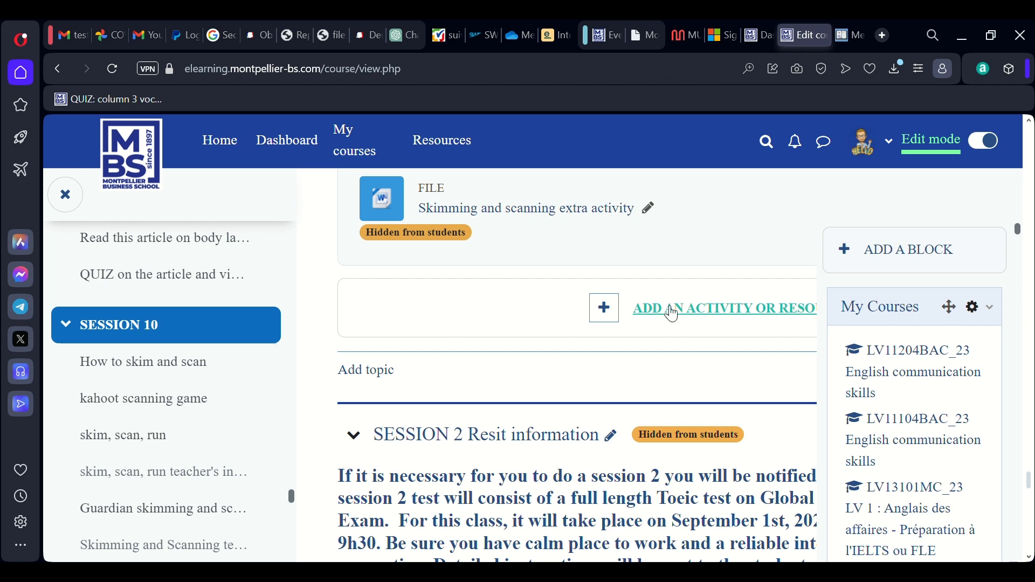
pyautogui.click(774, 311)
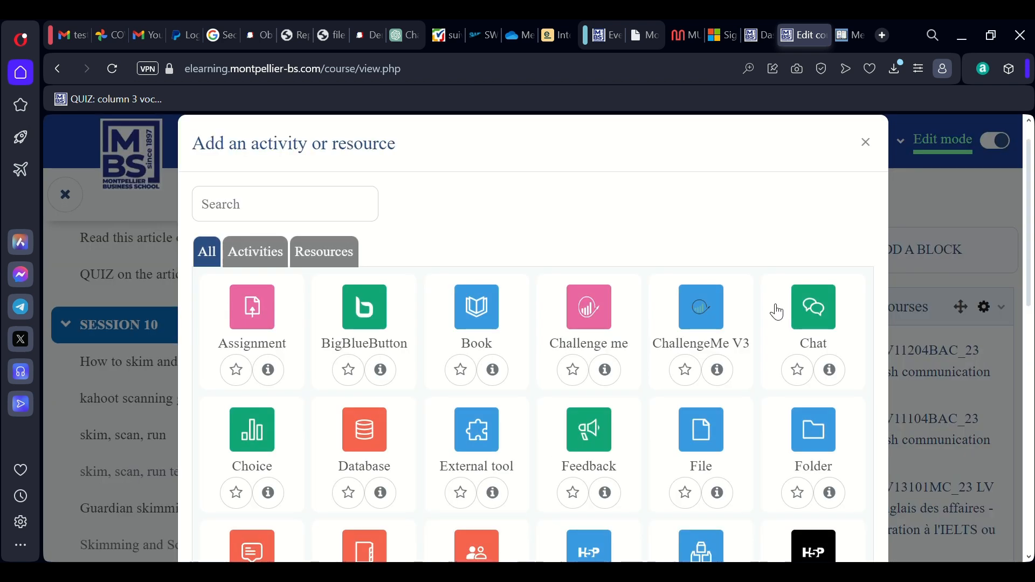
pyautogui.scroll(-5, 775, 310)
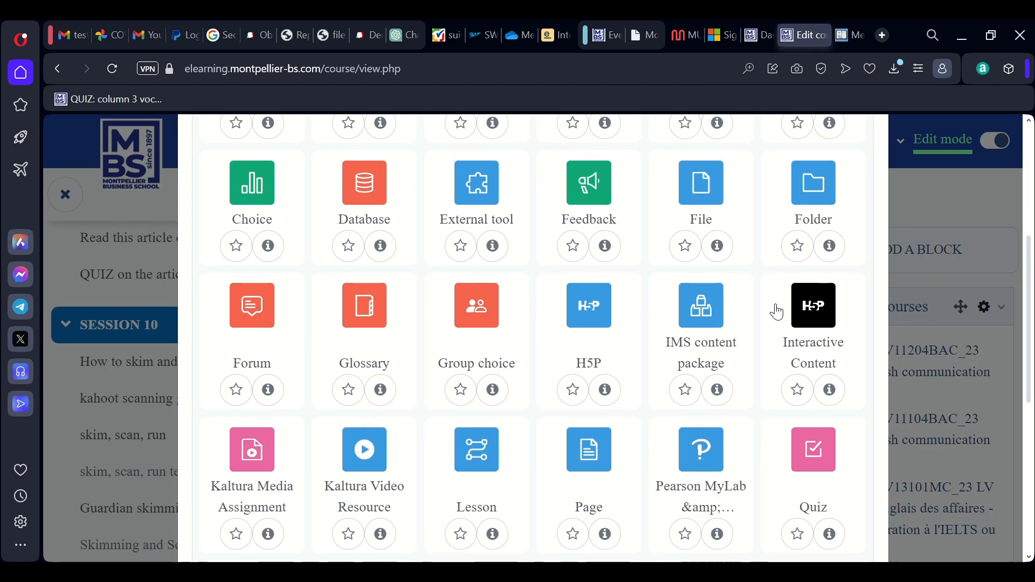
pyautogui.click(818, 451)
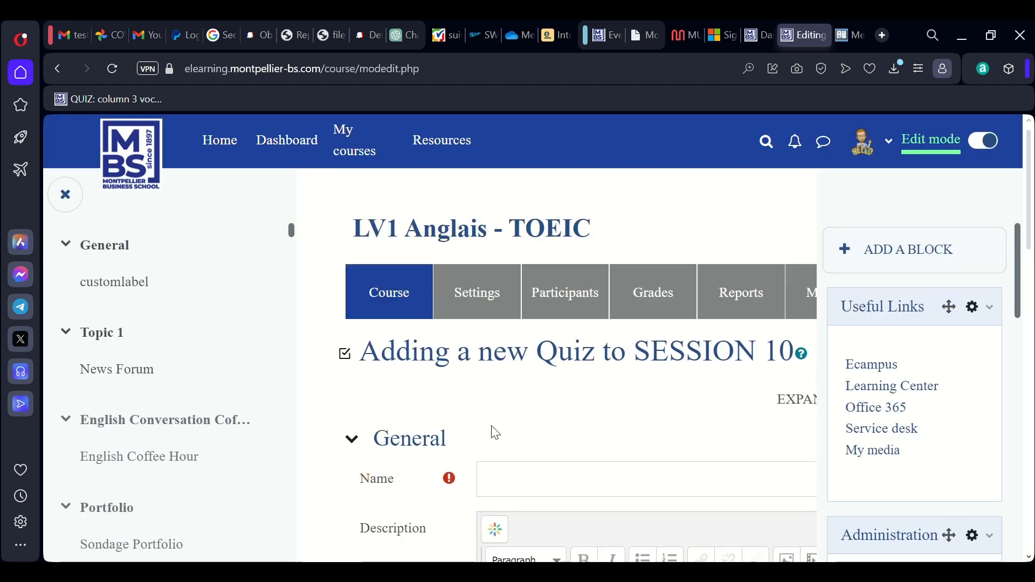
# Hide the course index and name the new quiz "Test Quiz 1"
pyautogui.click(65, 195)
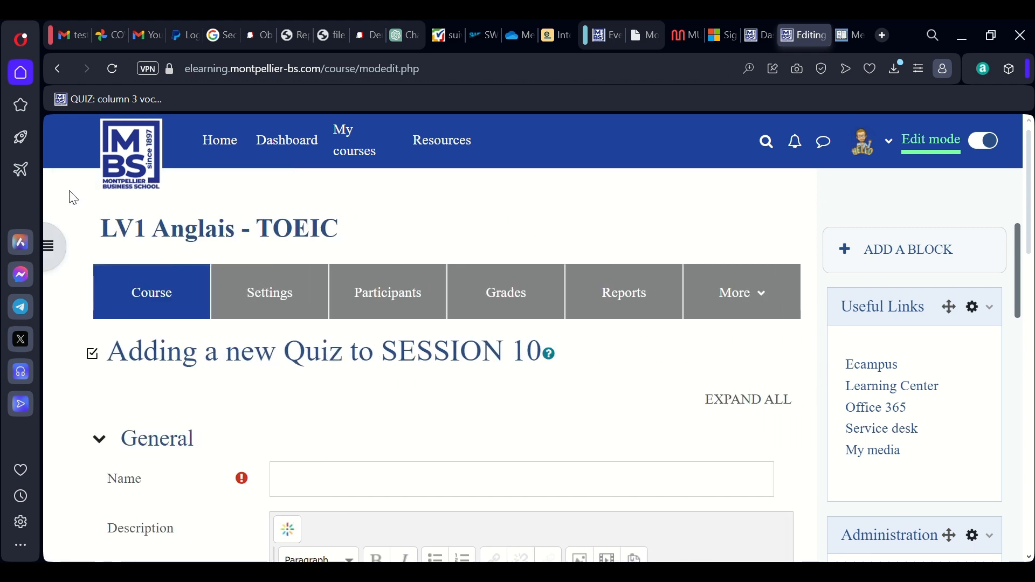
pyautogui.scroll(-4, 372, 393)
pyautogui.click(359, 260)
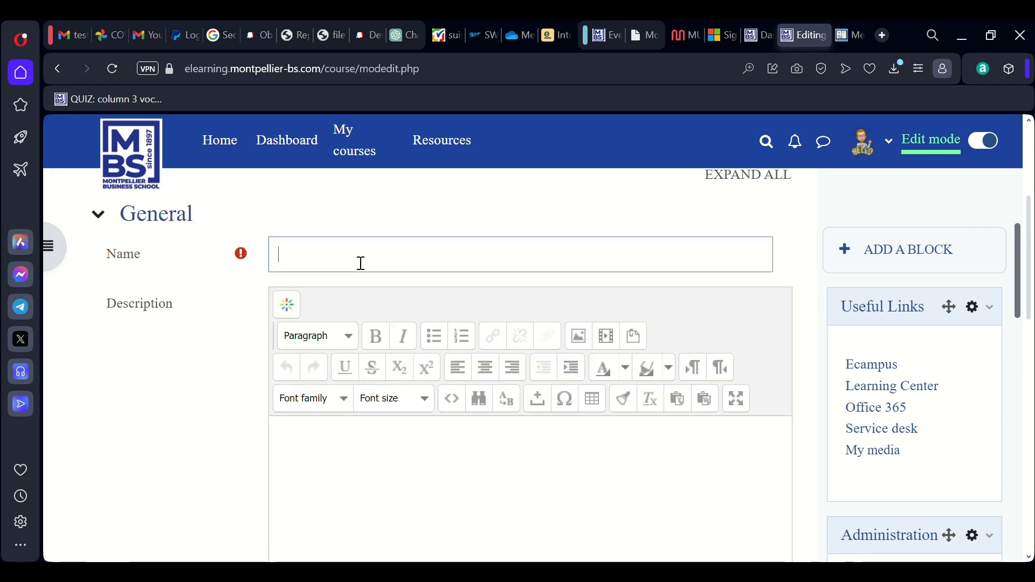
pyautogui.write('Test Quiz 1')
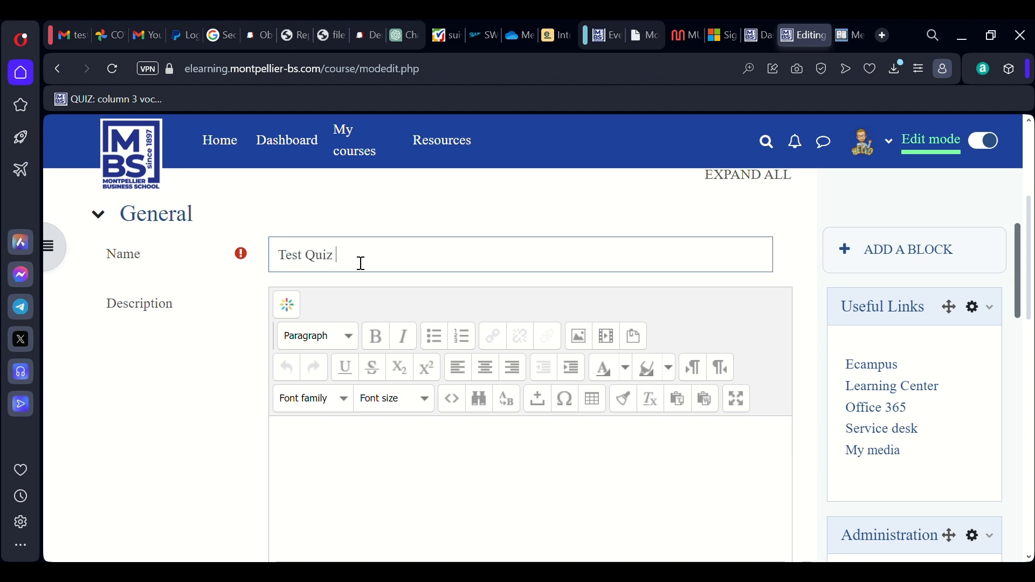
# Enter the quiz description "3 questions, 1 minute - to be completed in class only!"
pyautogui.click(345, 479)
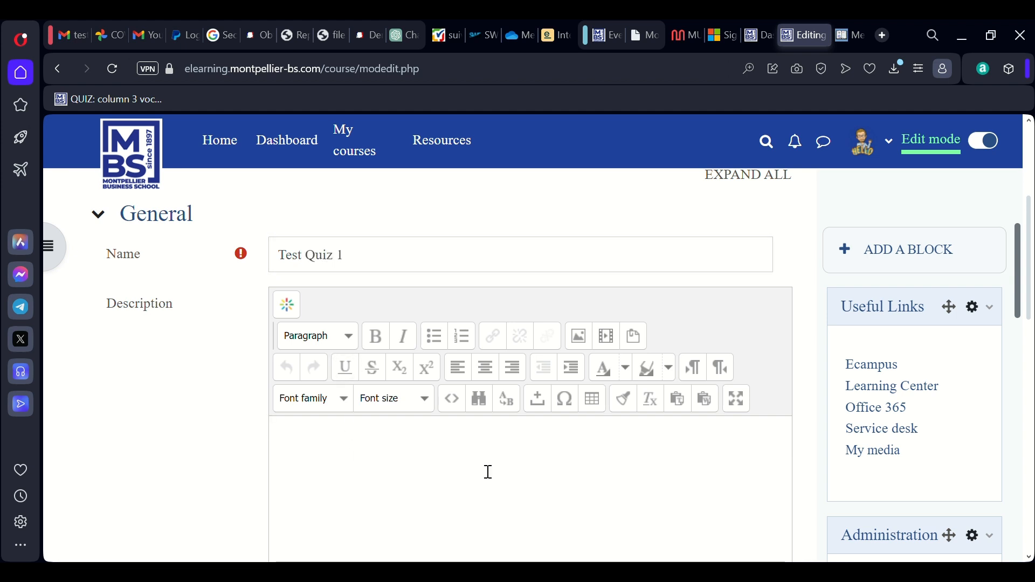
pyautogui.scroll(-2, 451, 492)
pyautogui.scroll(1, 450, 492)
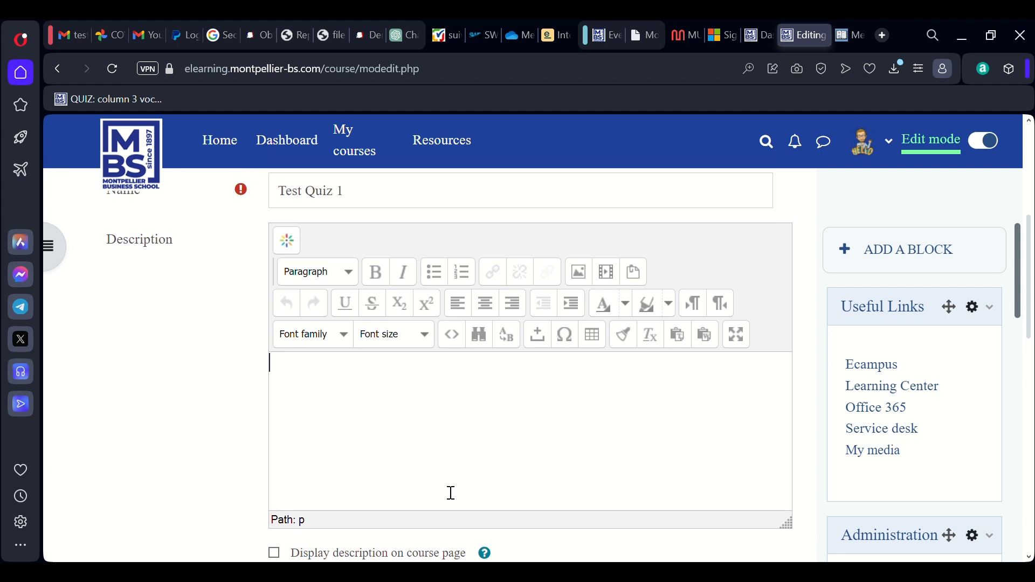
pyautogui.write('3')
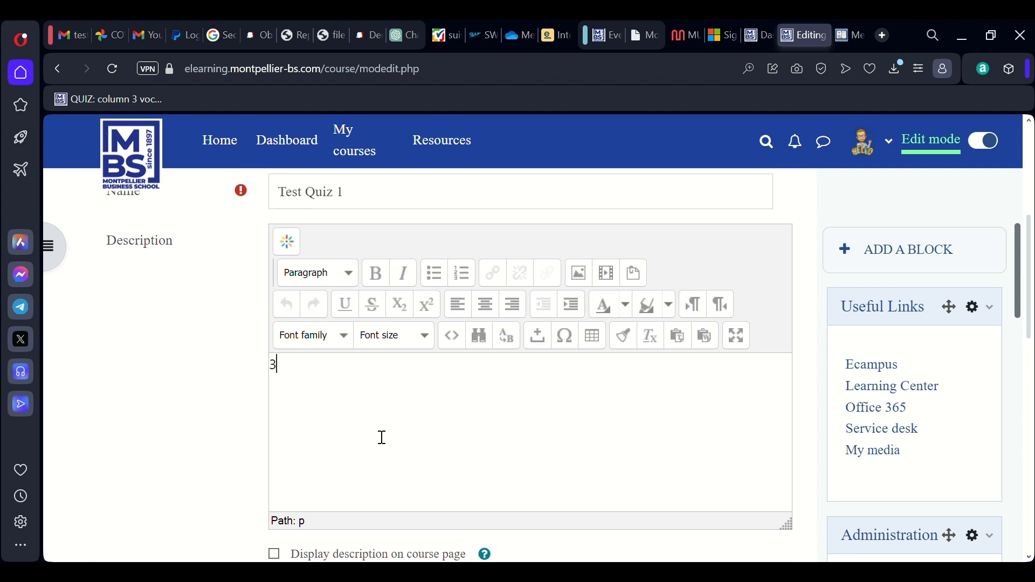
pyautogui.write(' questions , 1')
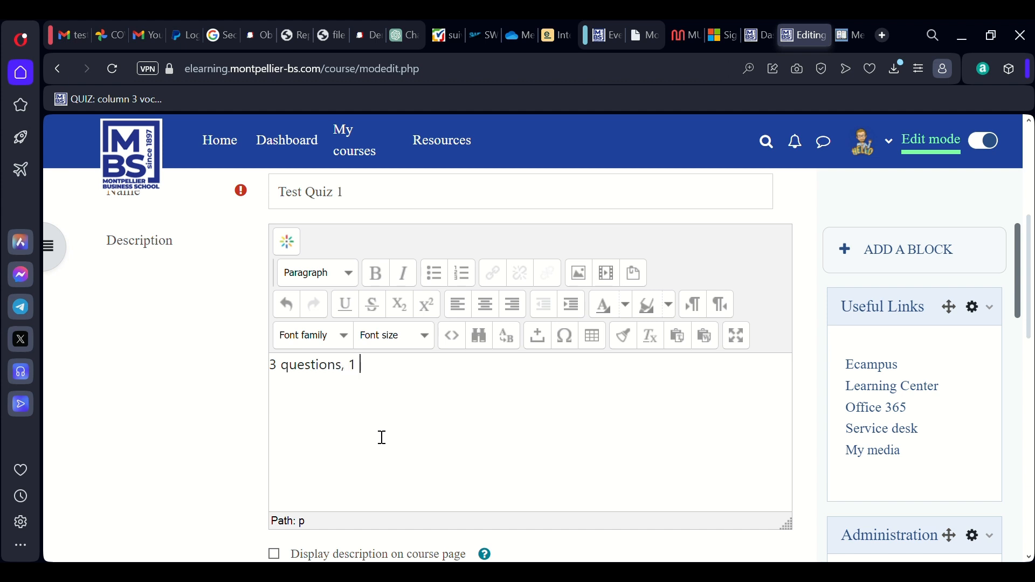
pyautogui.write('minute - to be comple')
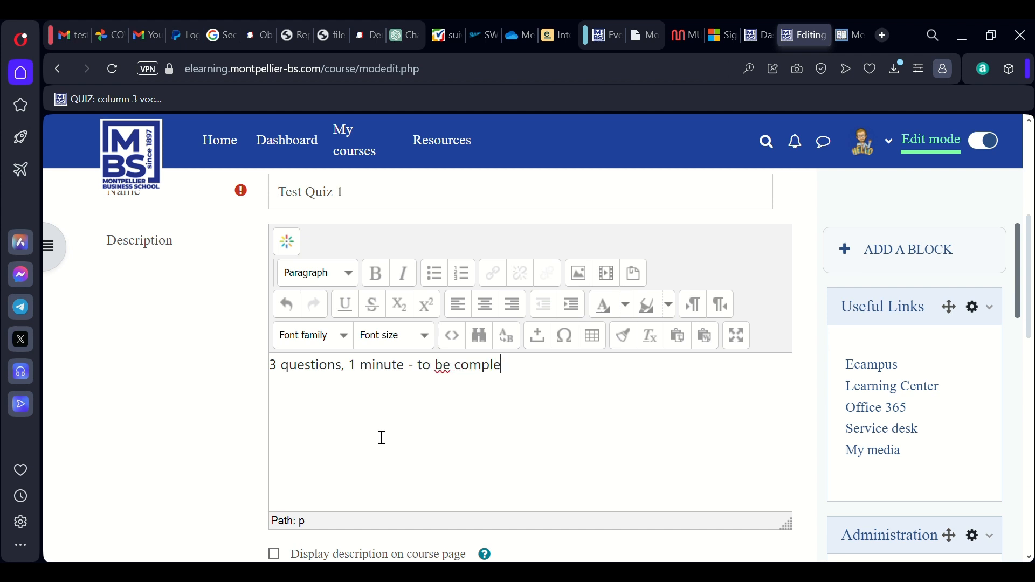
pyautogui.write('ted in cla')
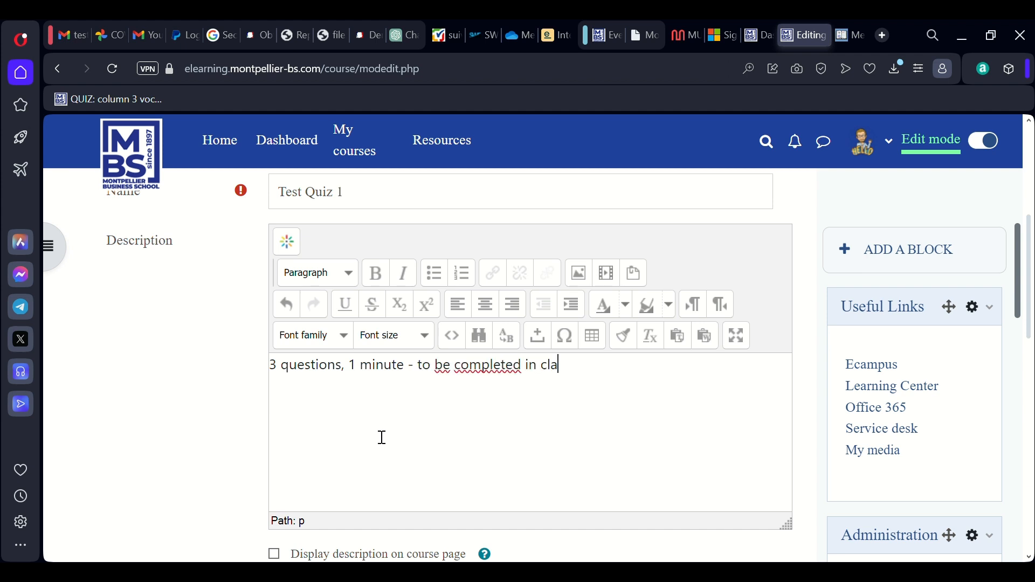
pyautogui.write('ss only!')
# Enable the quiz's opening date of 19 January 2024 and set it to close on 26 January 2024
pyautogui.scroll(-5, 382, 438)
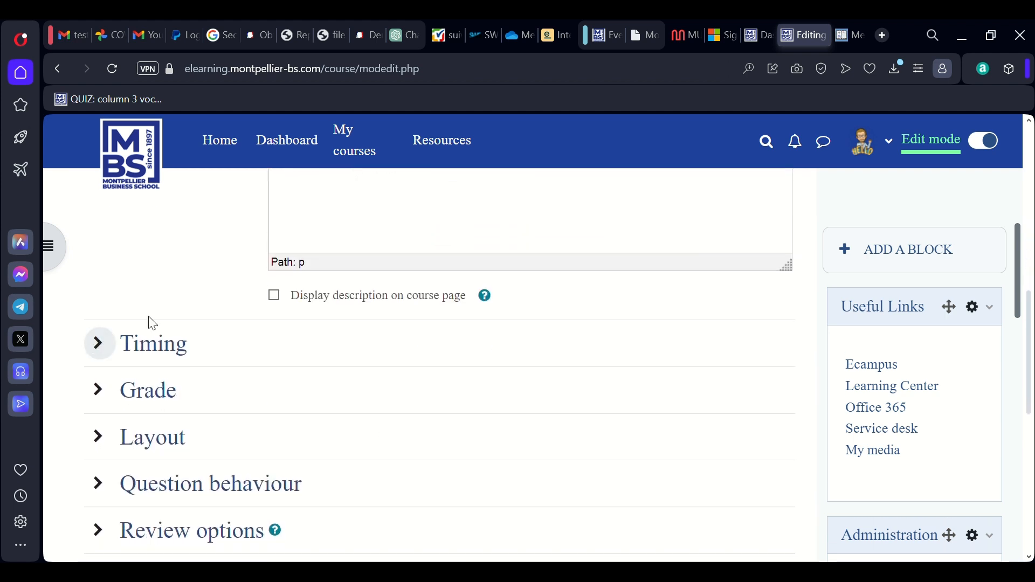
pyautogui.click(175, 345)
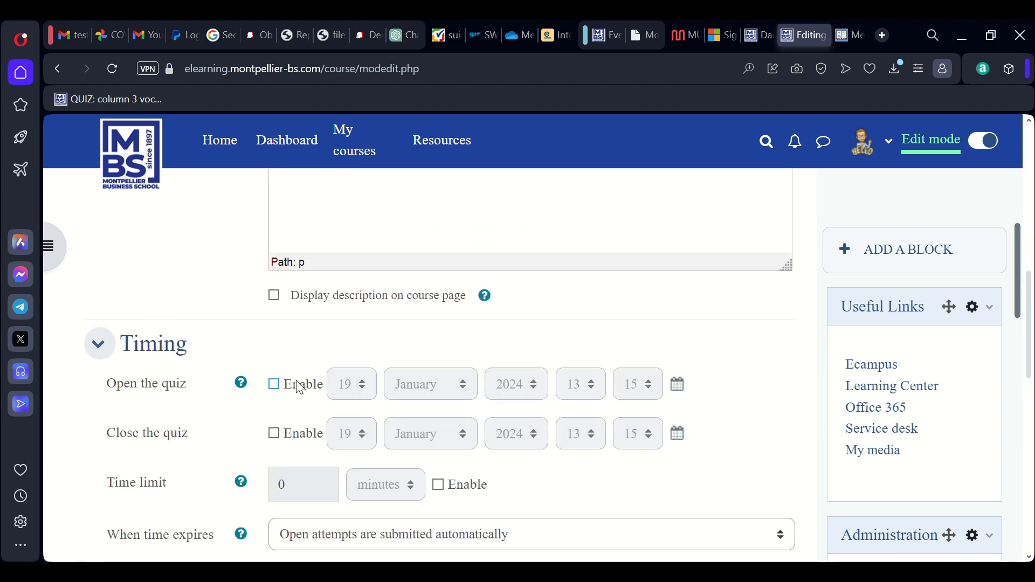
pyautogui.click(275, 386)
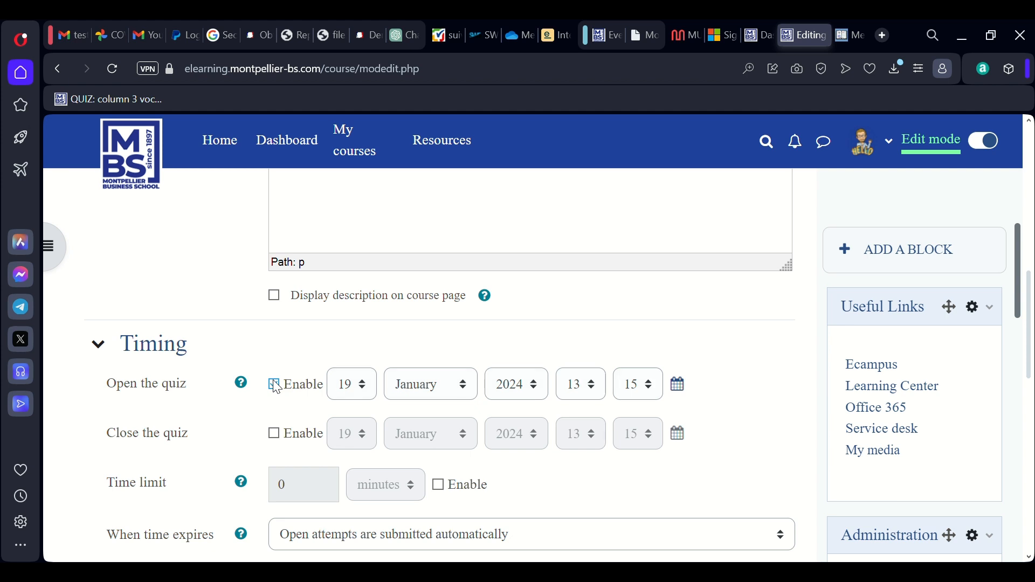
pyautogui.click(276, 437)
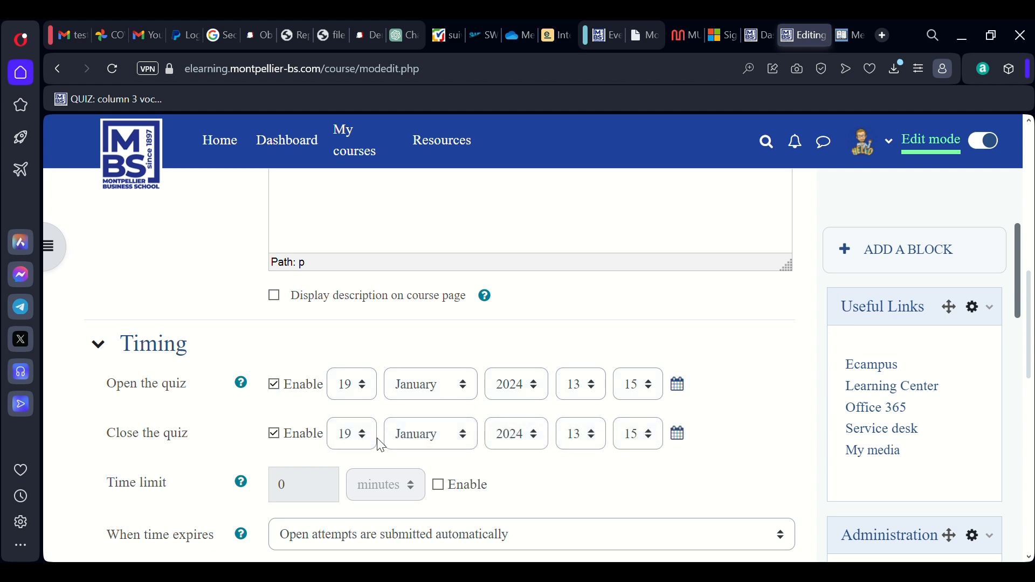
pyautogui.click(346, 349)
# Enable the quiz's time limit and set it to 1 minute
pyautogui.scroll(-3, 721, 446)
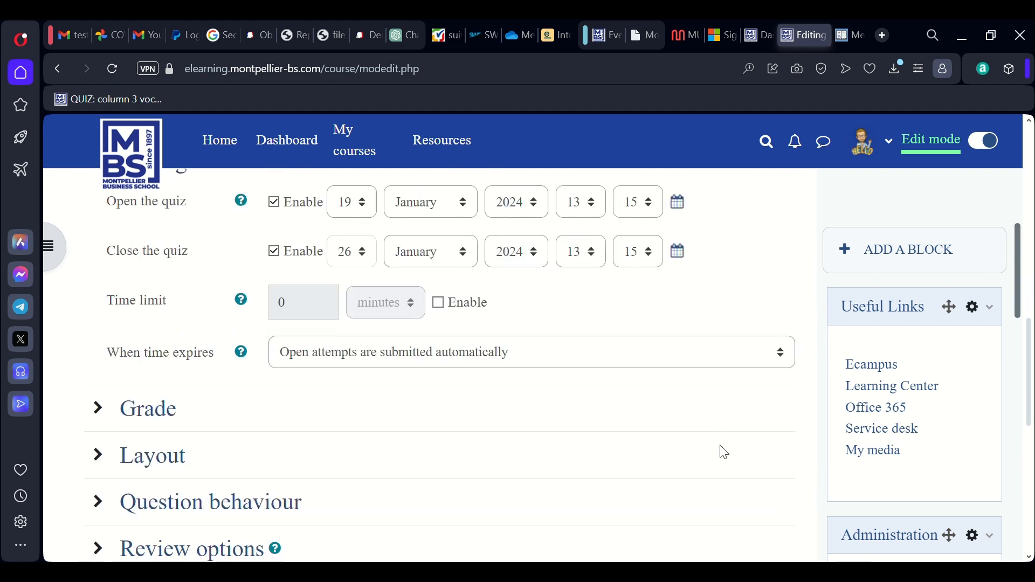
pyautogui.click(439, 302)
pyautogui.click(319, 313)
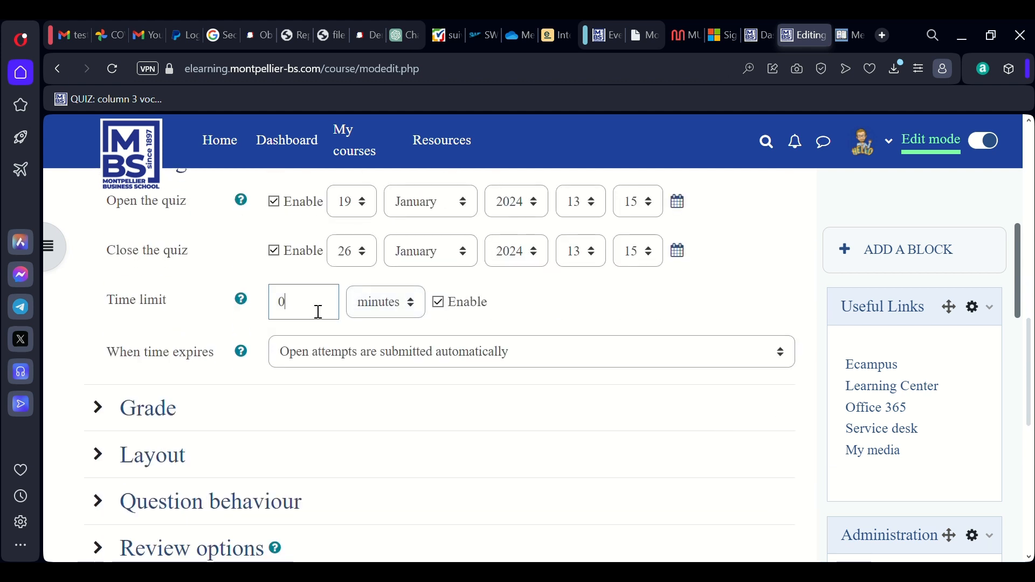
pyautogui.write('1')
# Limit the attempts allowed to 1 in the quiz's grade settings
pyautogui.scroll(-2, 520, 306)
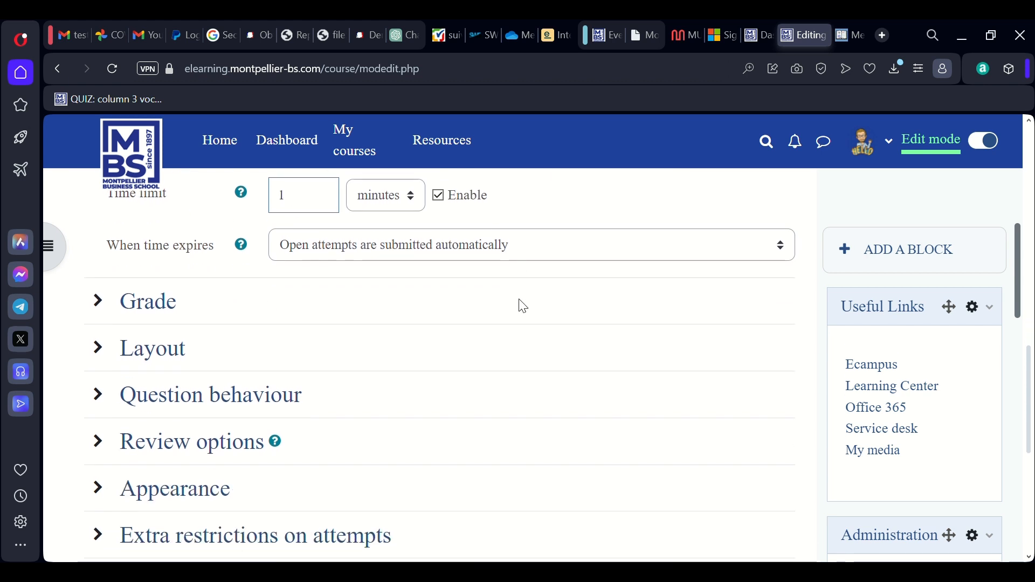
pyautogui.click(170, 304)
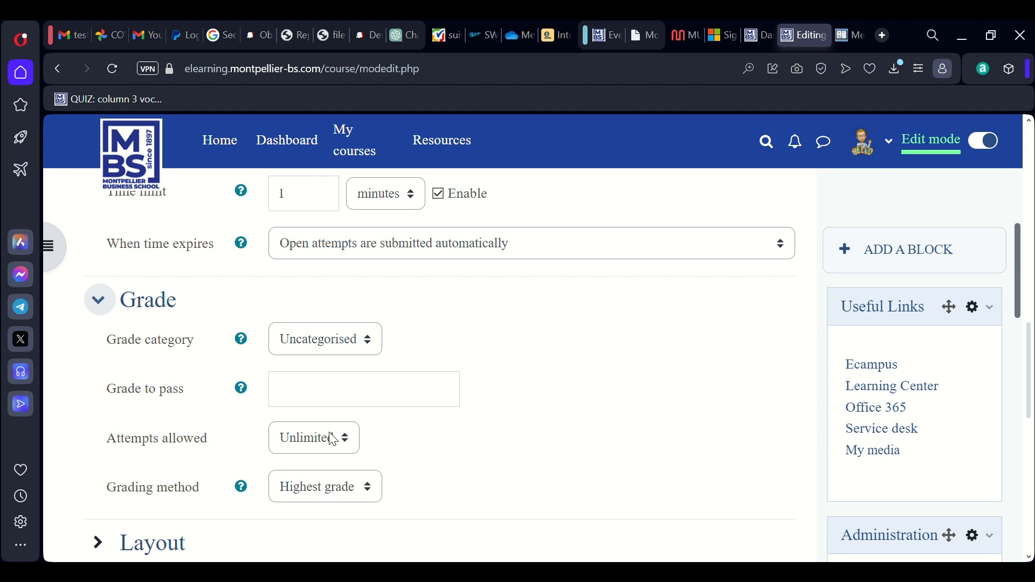
pyautogui.click(290, 260)
pyautogui.scroll(-3, 582, 409)
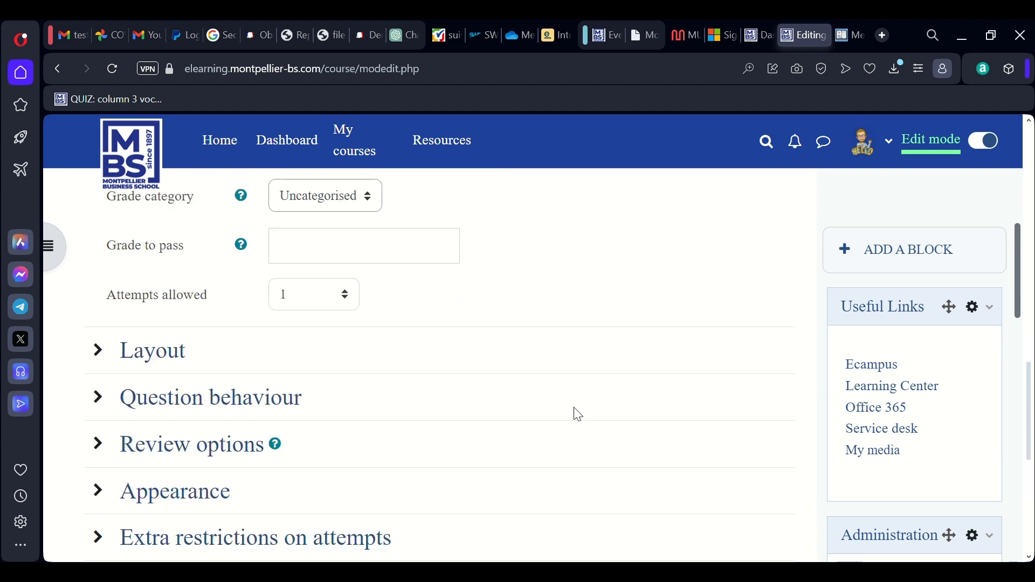
# Examine the quiz's layout, question behaviour and review options settings
pyautogui.click(163, 354)
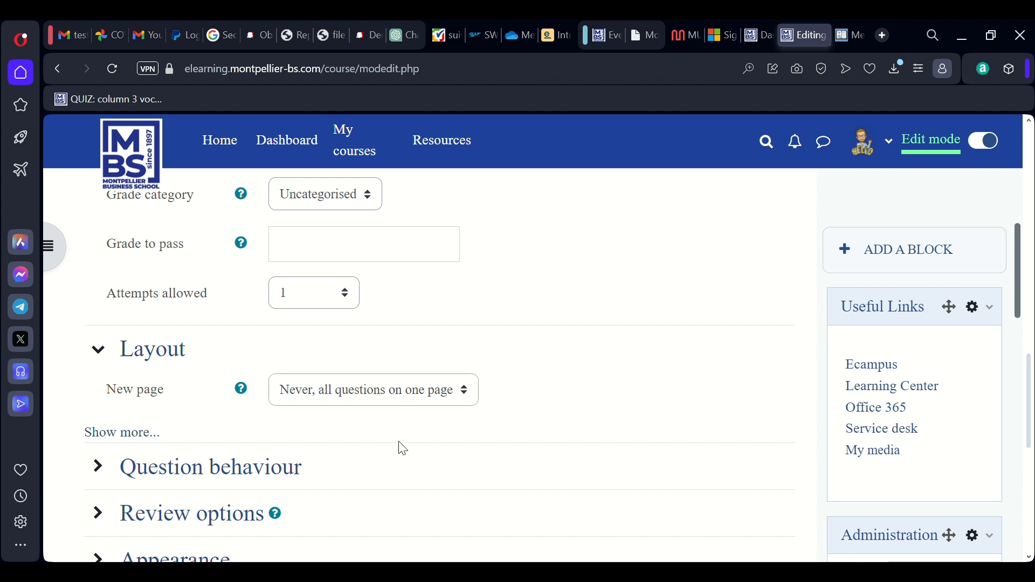
pyautogui.scroll(-3, 399, 442)
pyautogui.click(196, 281)
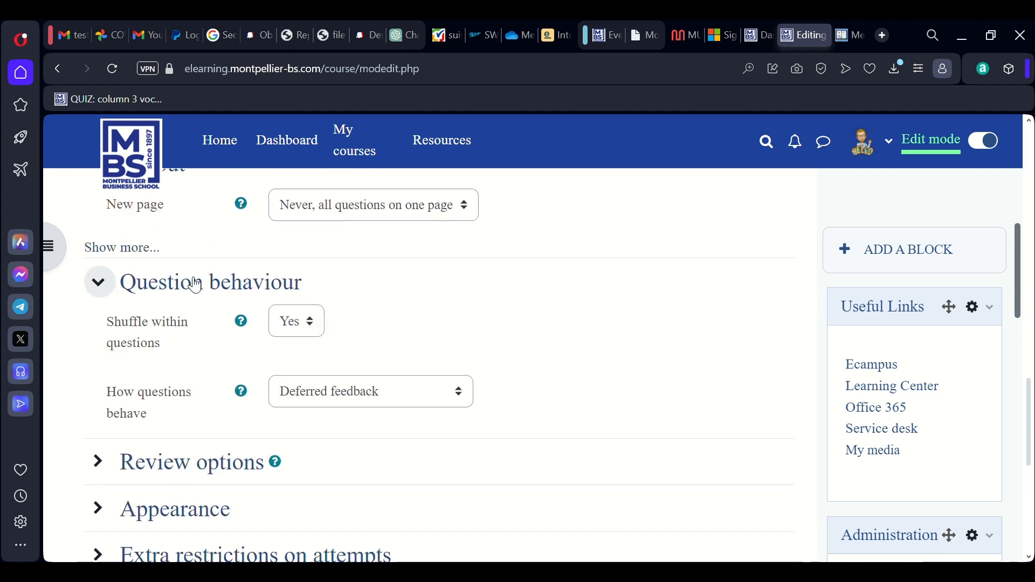
pyautogui.scroll(-3, 415, 350)
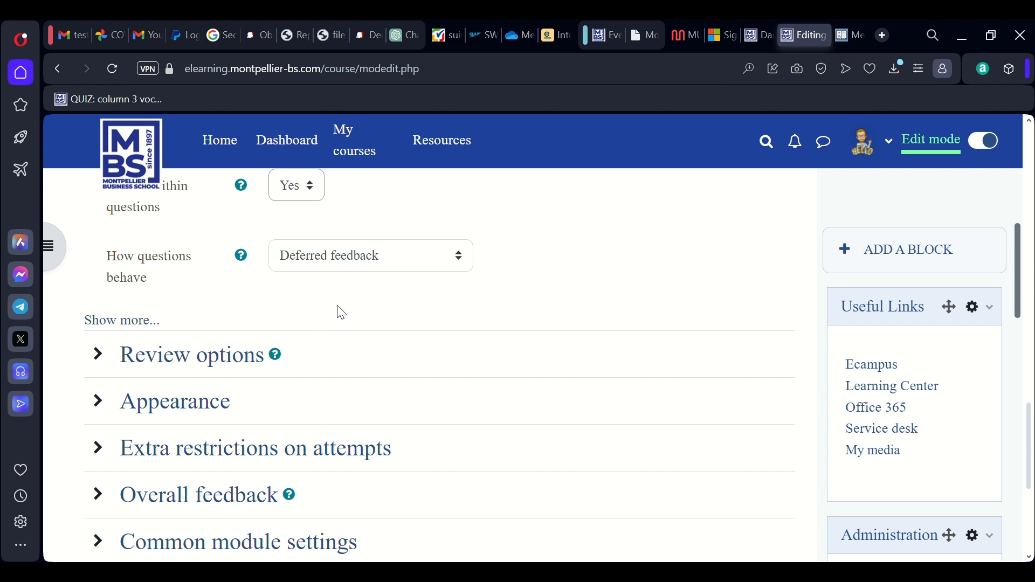
pyautogui.click(209, 360)
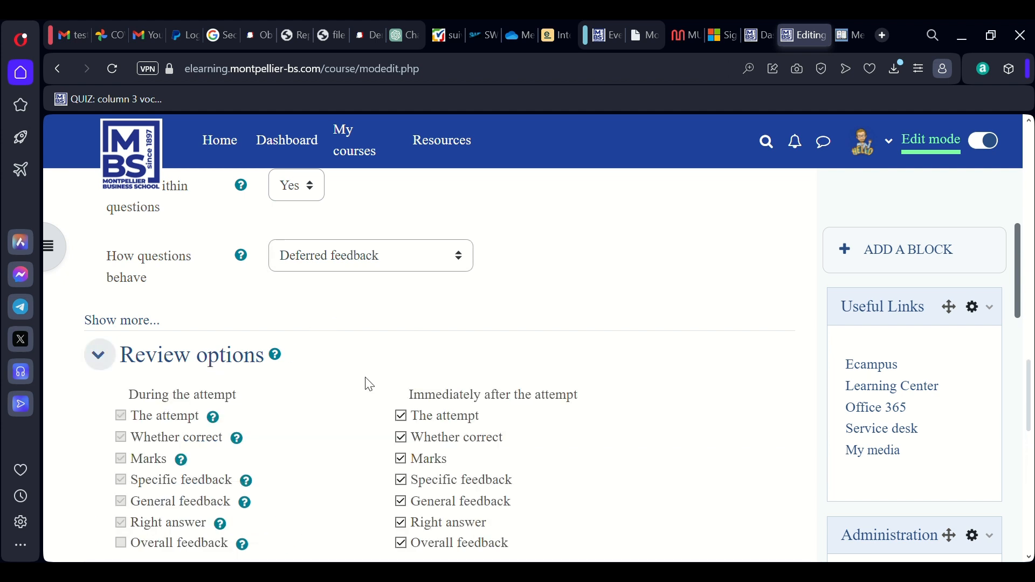
pyautogui.scroll(-4, 367, 383)
pyautogui.scroll(1, 380, 285)
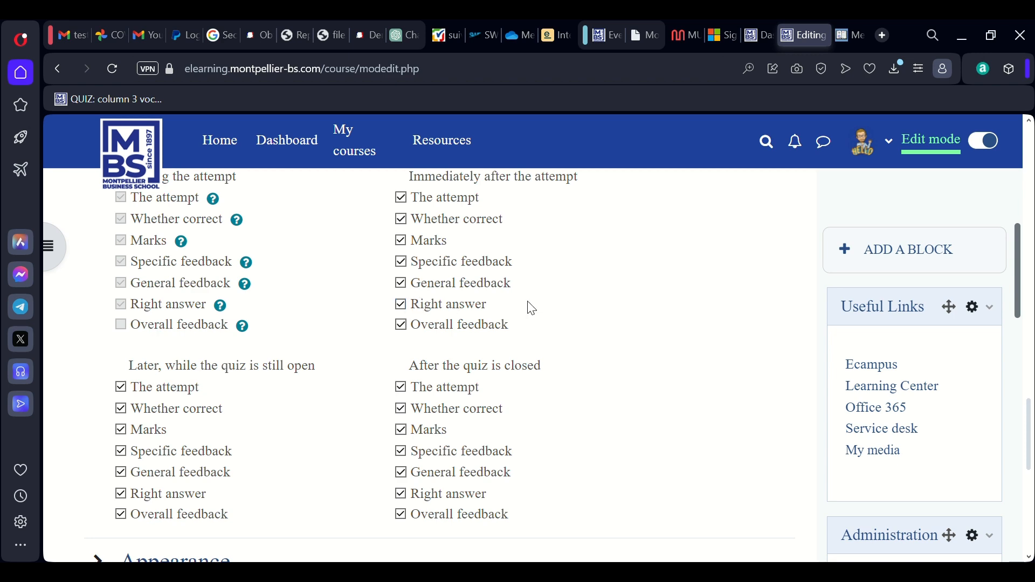
pyautogui.scroll(1, 578, 310)
pyautogui.scroll(-3, 581, 311)
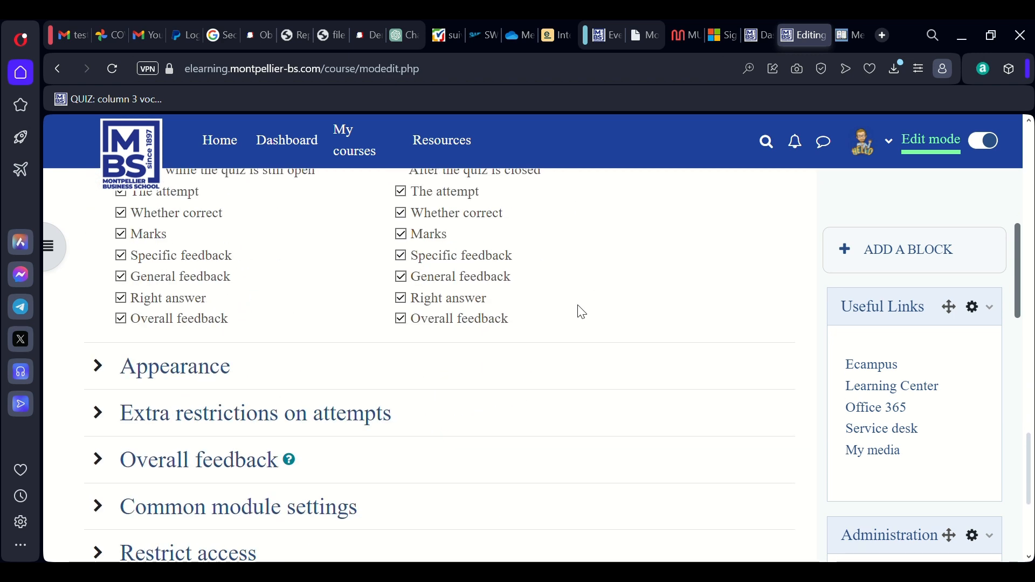
# Examine the quiz's appearance settings and its extra restrictions on attempts
pyautogui.scroll(-4, 580, 310)
pyautogui.scroll(2, 578, 310)
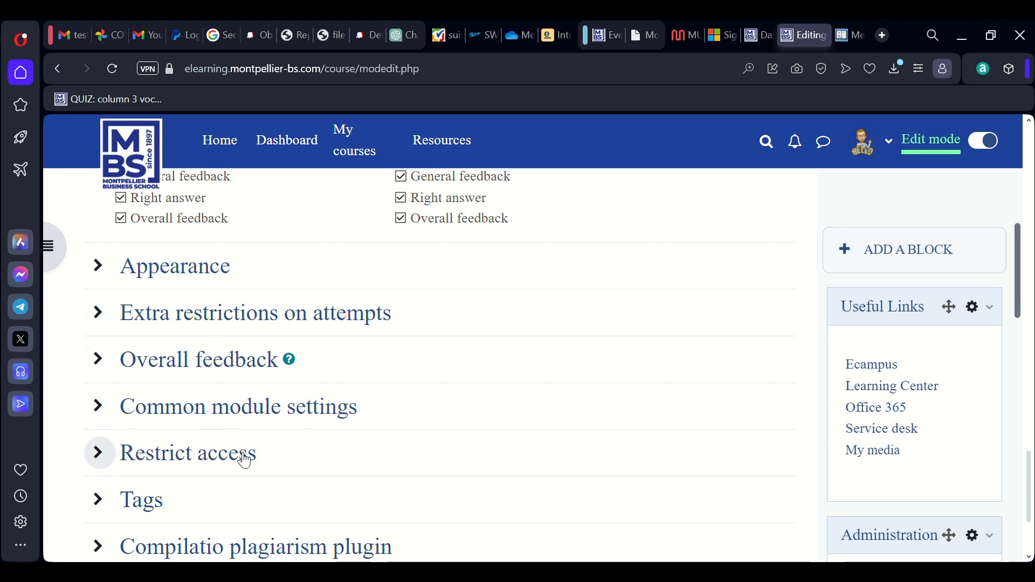
pyautogui.click(212, 276)
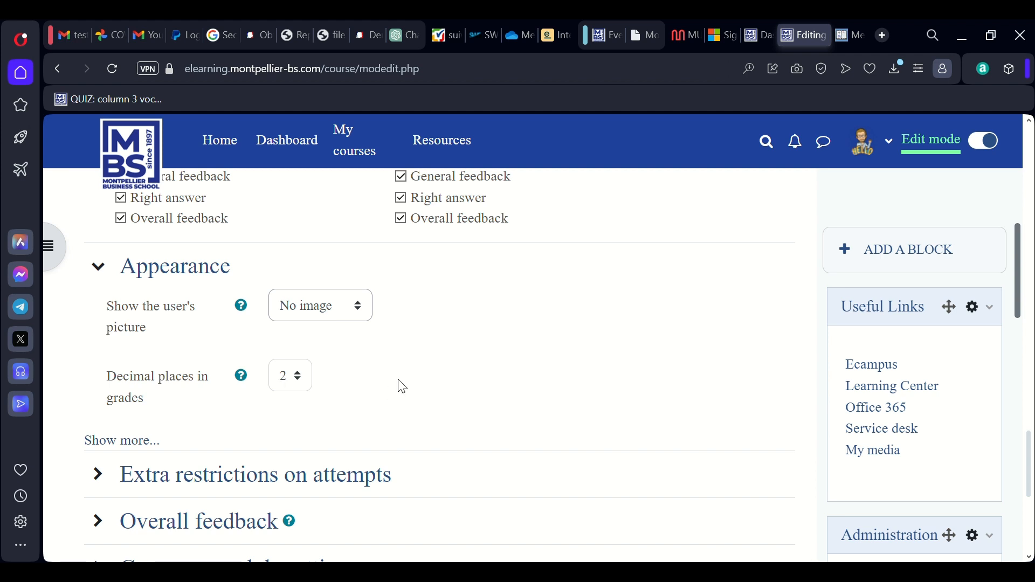
pyautogui.scroll(-2, 341, 347)
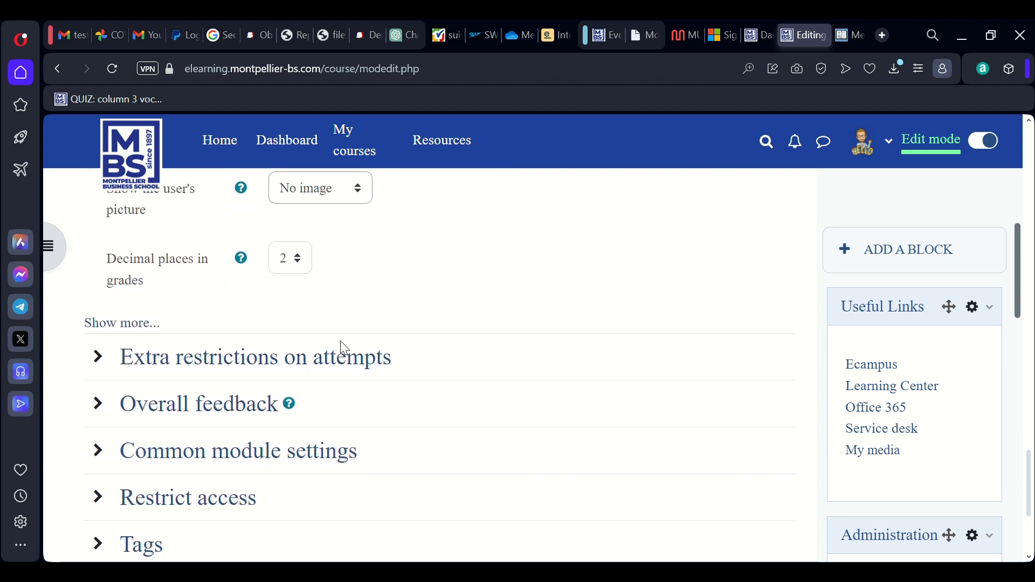
pyautogui.click(276, 360)
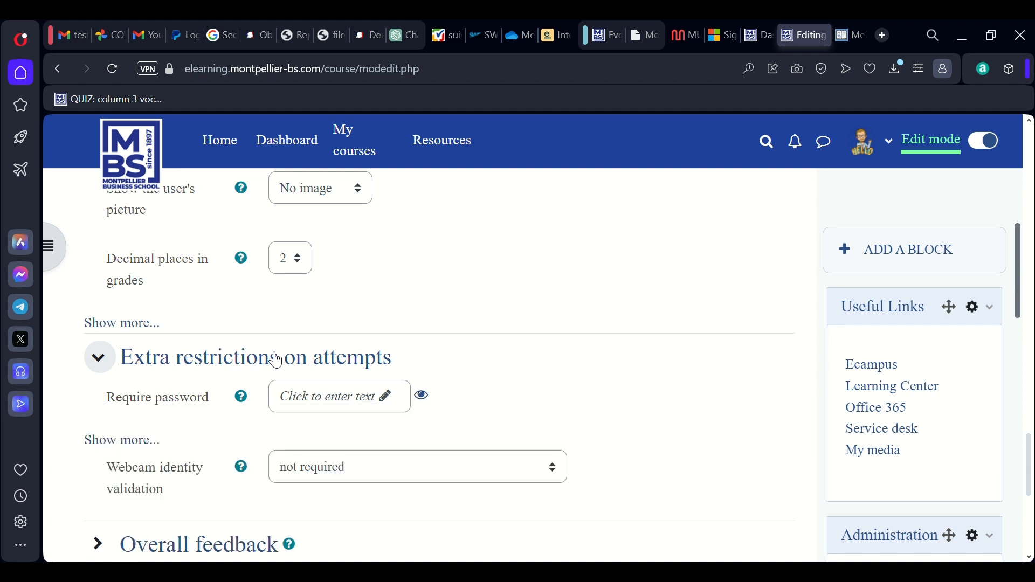
pyautogui.click(276, 360)
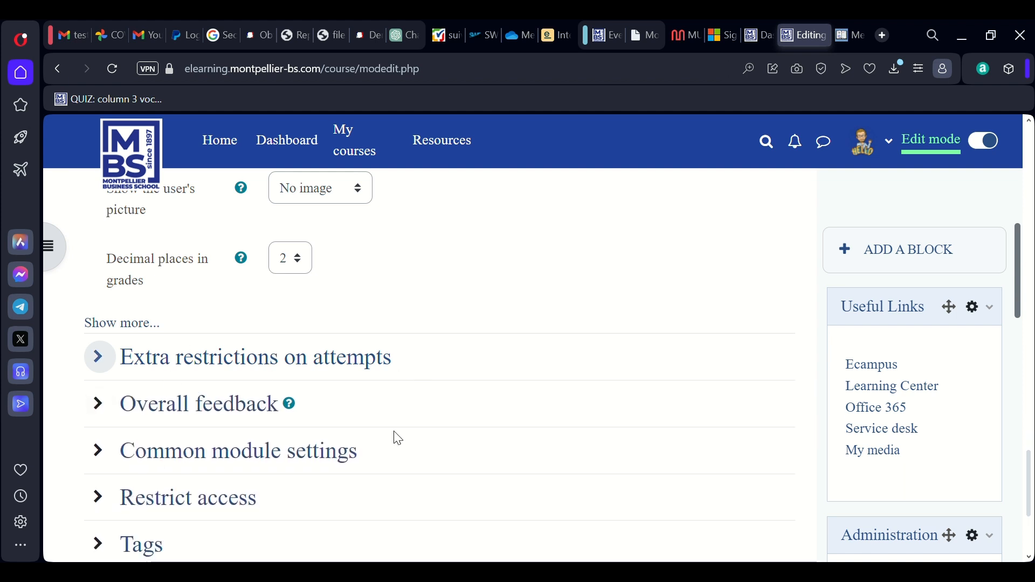
# Save the quiz settings and display the quiz
pyautogui.scroll(-3, 396, 438)
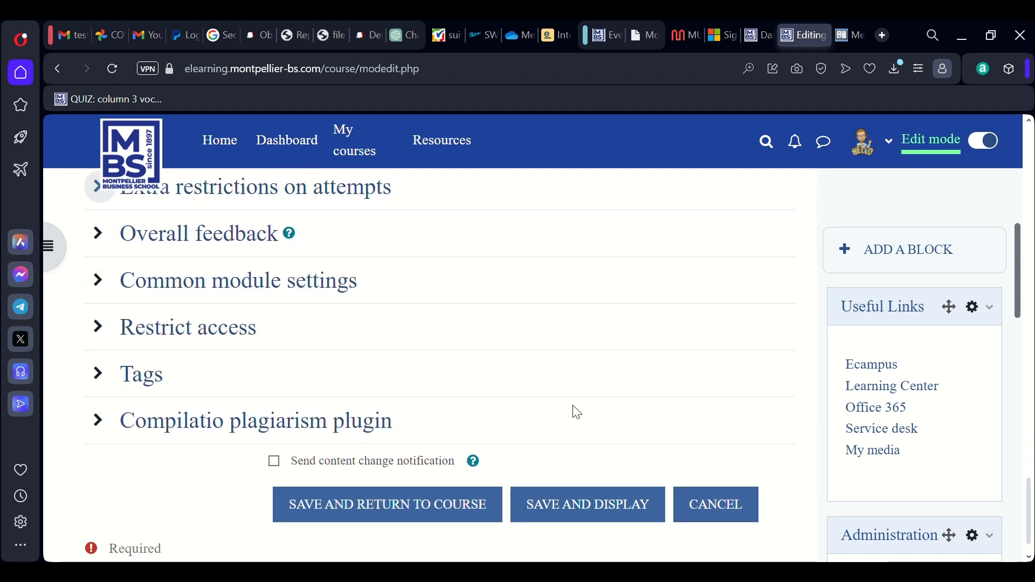
pyautogui.scroll(-1, 450, 358)
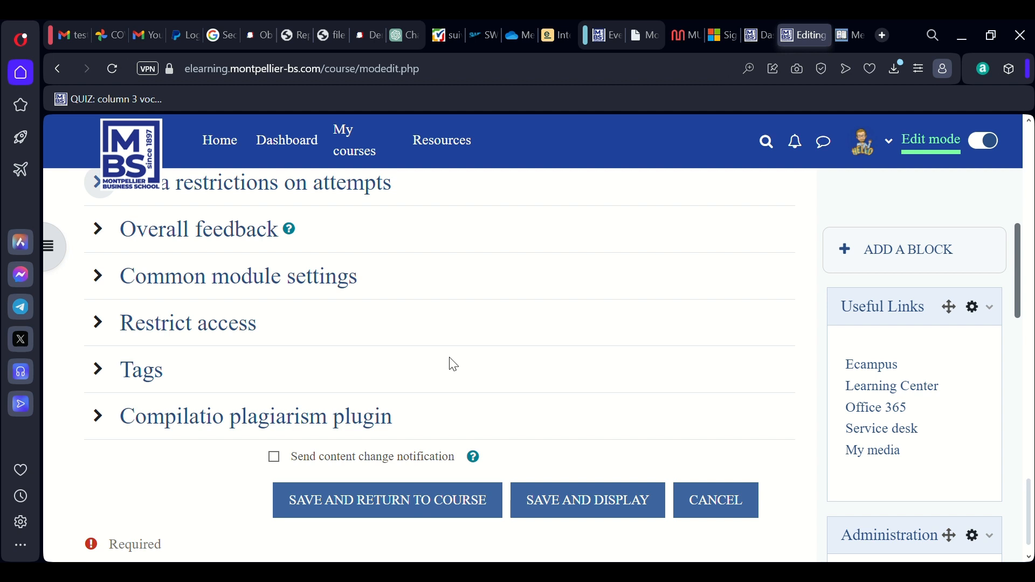
pyautogui.click(569, 496)
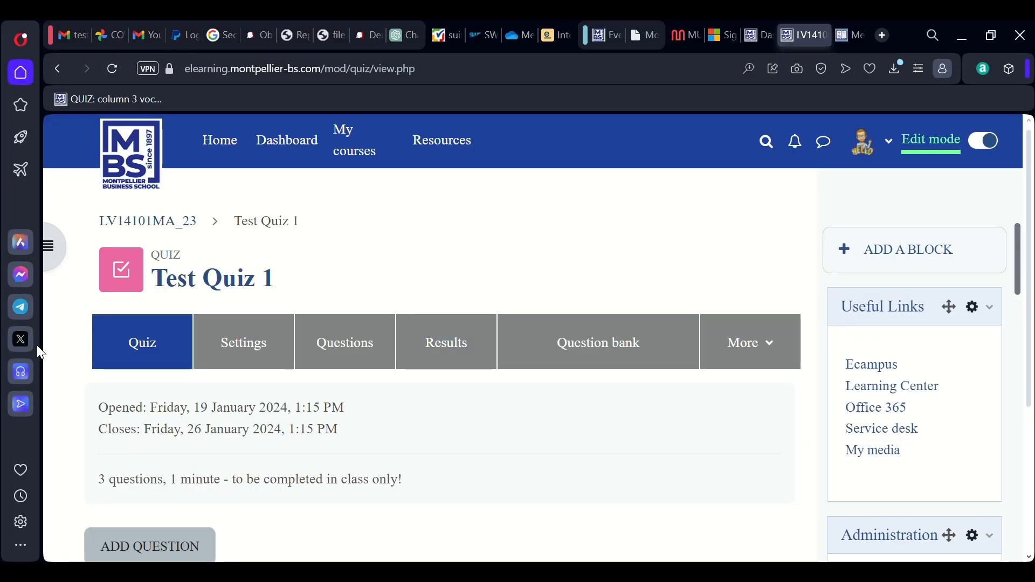
# Check the Test Quiz 1 page for its attempt limit and whether it contains questions
pyautogui.scroll(-4, 397, 445)
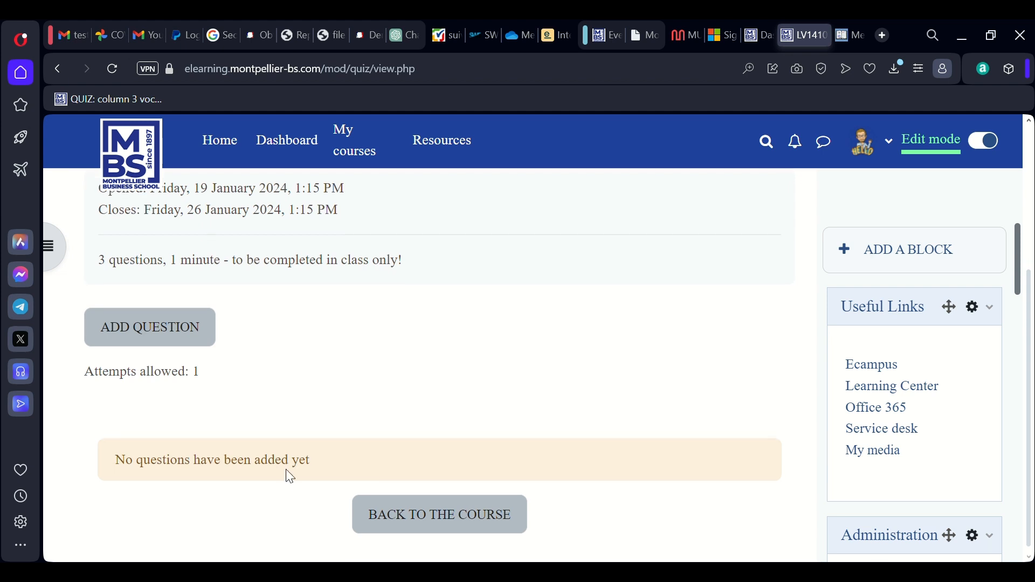
pyautogui.moveTo(108, 460); pyautogui.dragTo(357, 463)
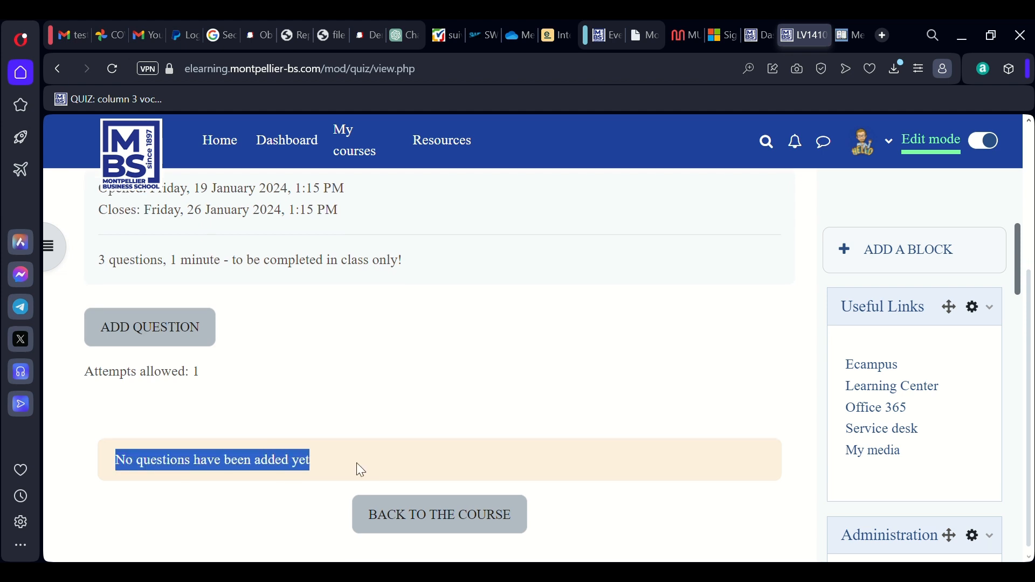
pyautogui.click(515, 396)
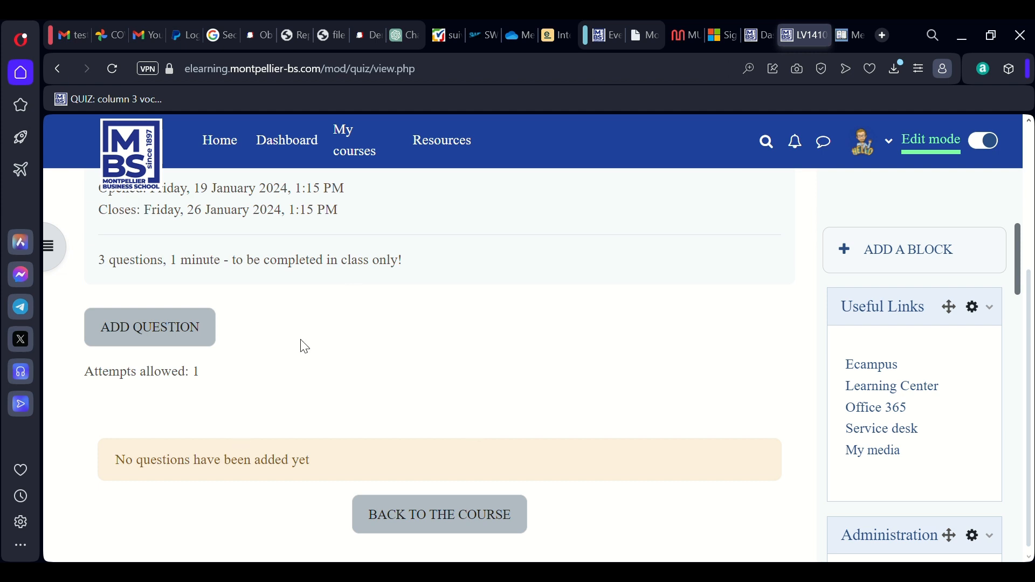
pyautogui.scroll(4, 404, 262)
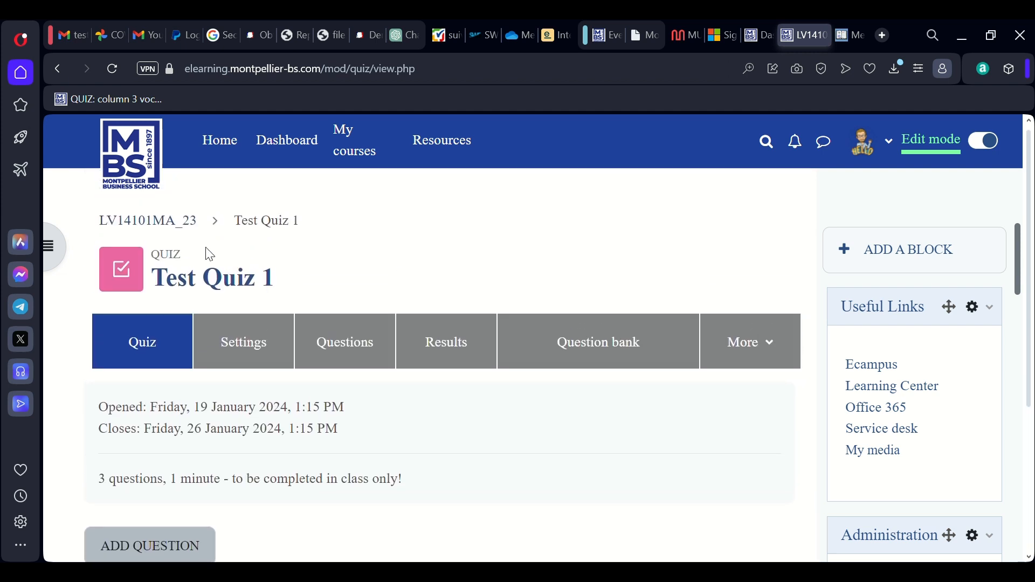
# Return to the LV14101MA_23 course and open its question bank from the course administration links
pyautogui.click(178, 224)
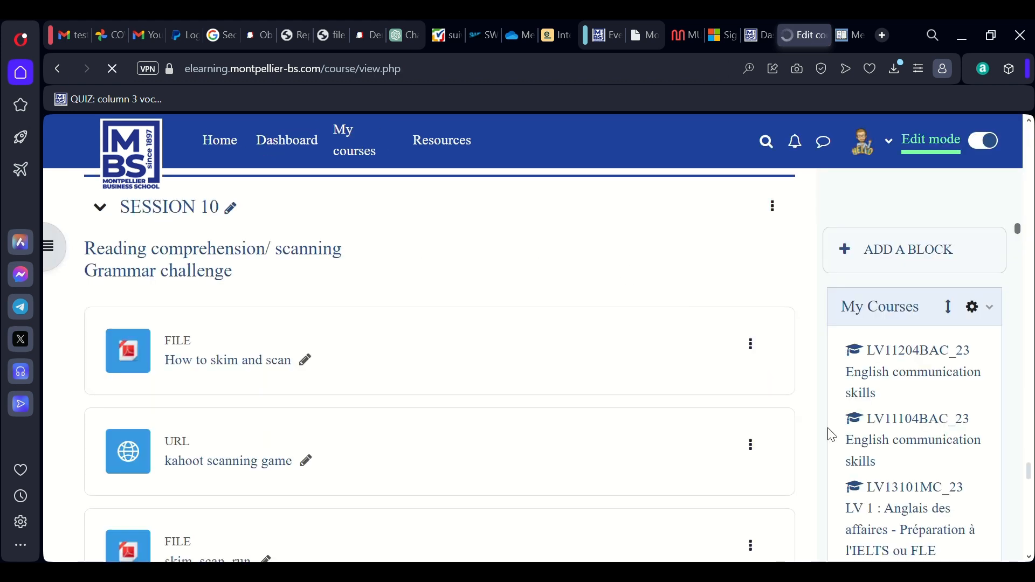
pyautogui.scroll(-8, 831, 432)
pyautogui.scroll(-10, 829, 432)
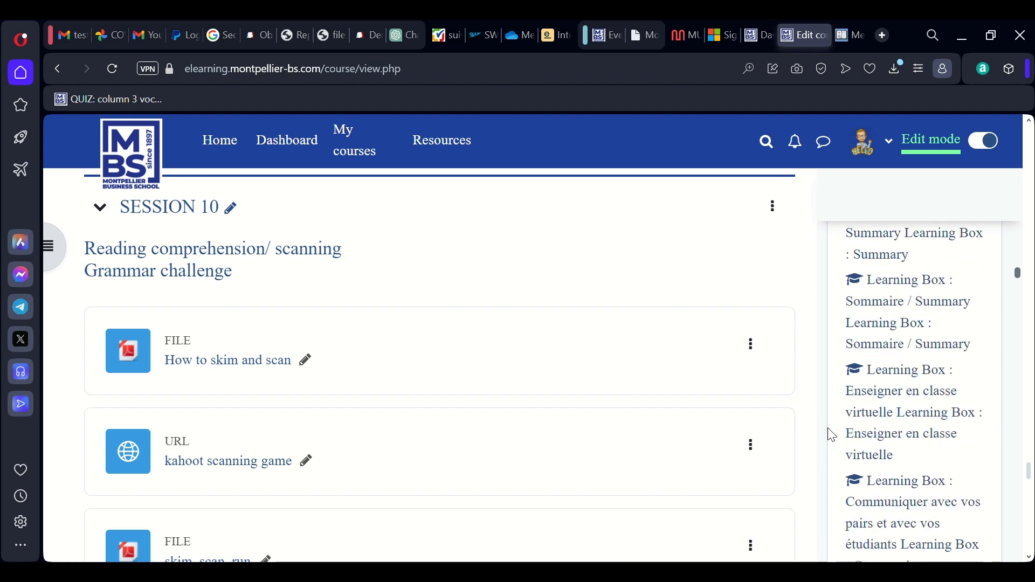
pyautogui.scroll(-10, 828, 430)
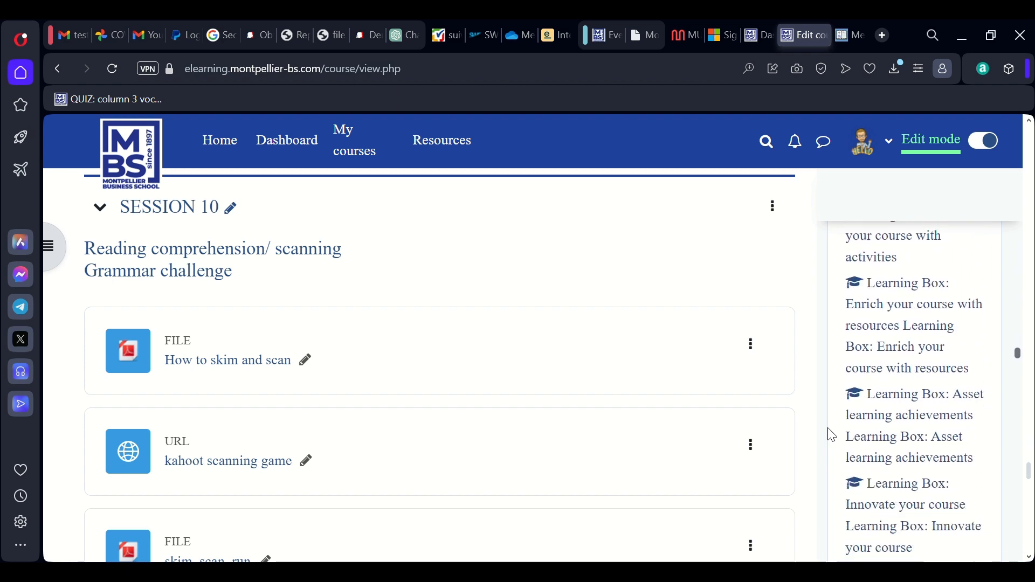
pyautogui.scroll(-8, 828, 429)
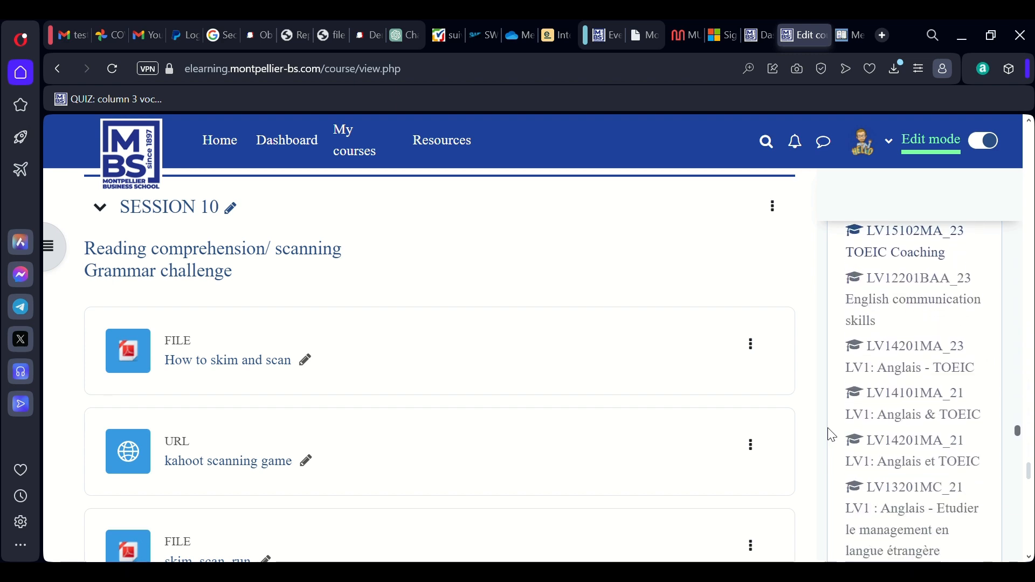
pyautogui.scroll(-10, 828, 429)
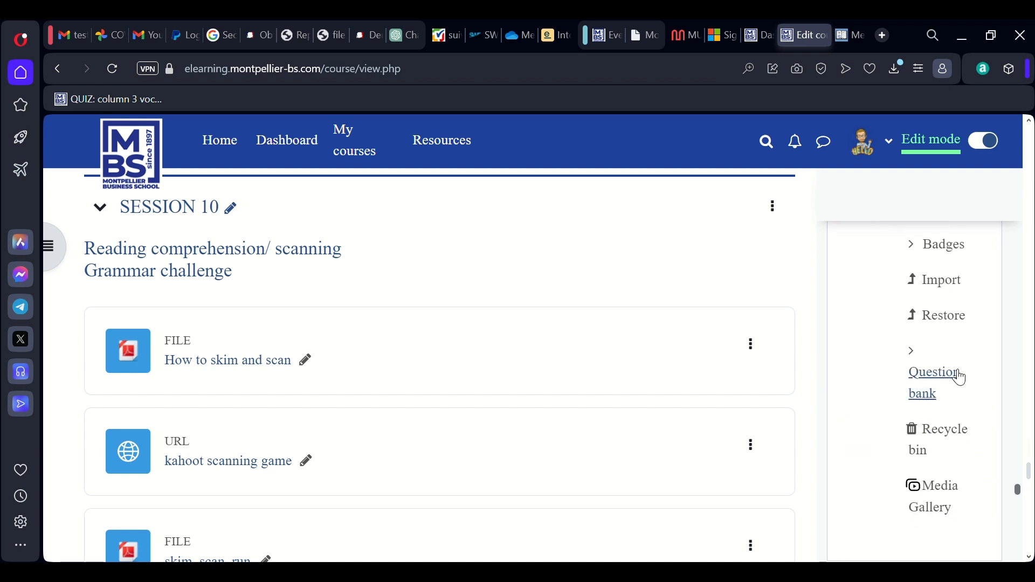
pyautogui.click(961, 381)
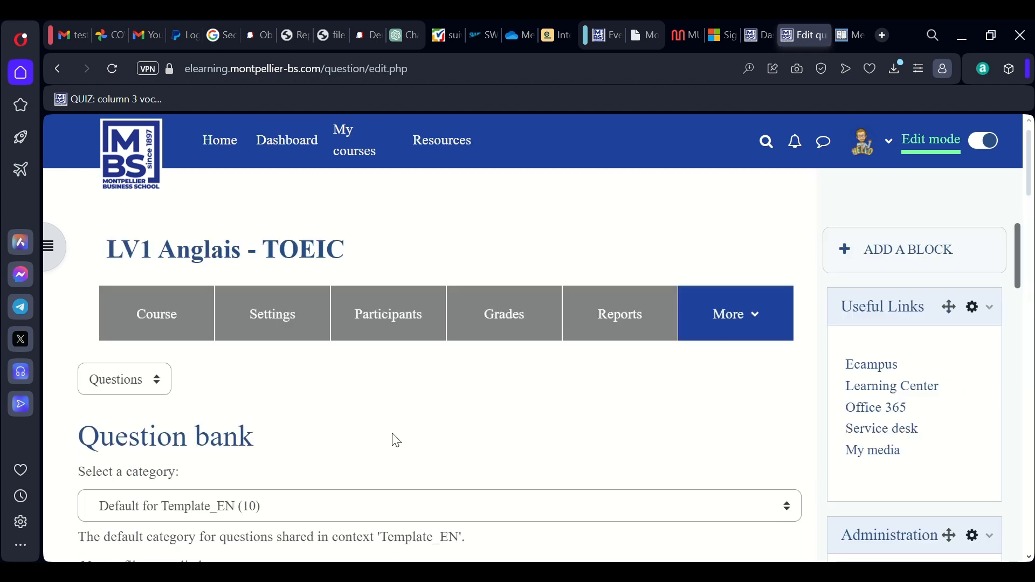
# Switch the question bank from the questions view to the question categories
pyautogui.scroll(-3, 397, 431)
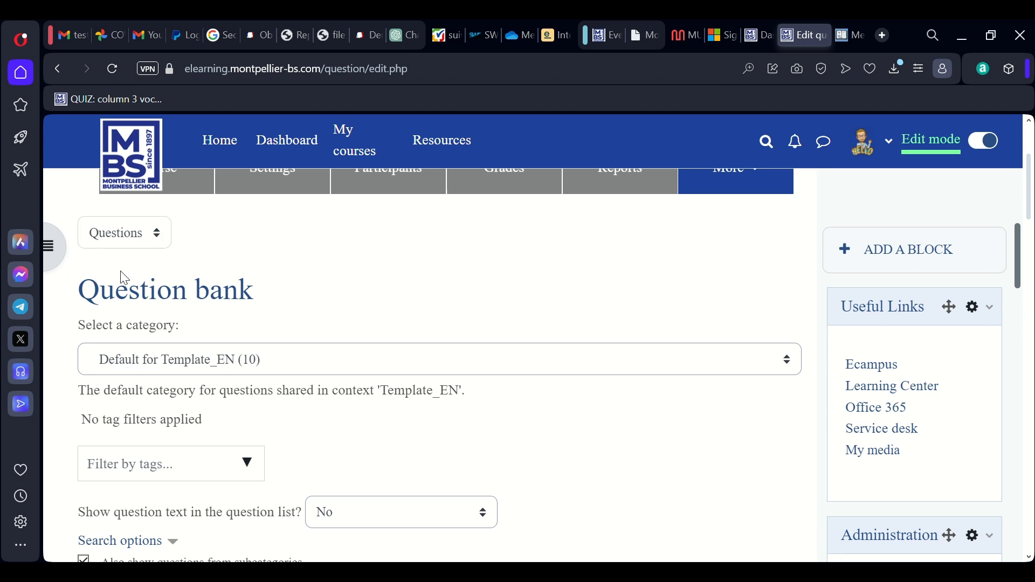
pyautogui.click(151, 271)
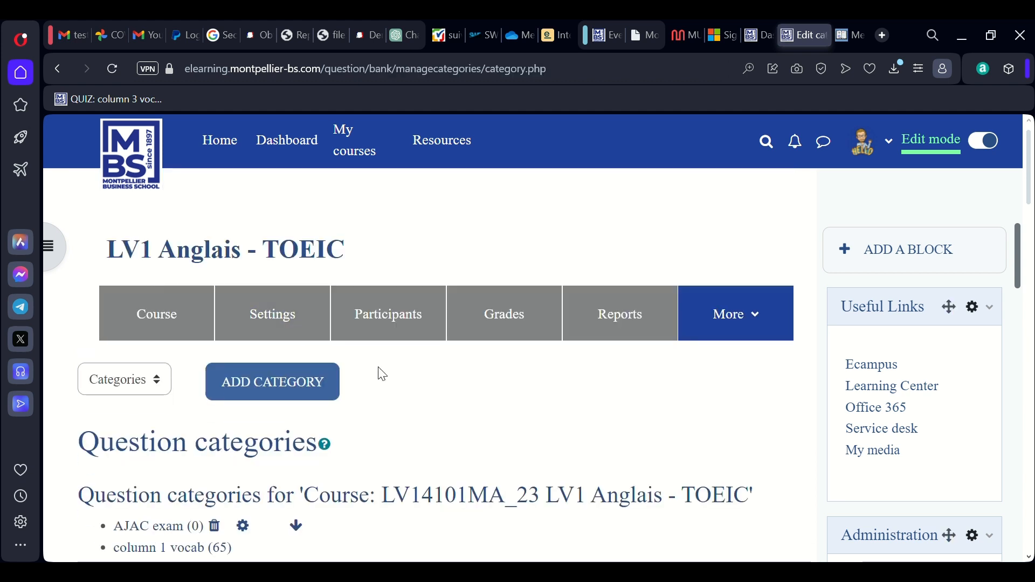
pyautogui.scroll(-2, 424, 402)
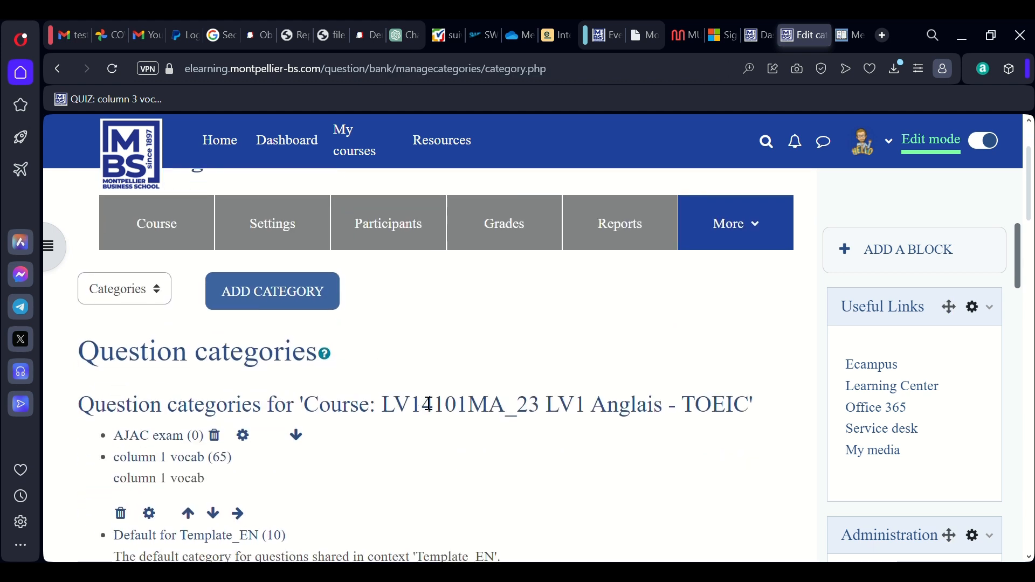
# Add a question category named "Test Quiz 1" under the parent "Top for LV14101MA_23 LV1 Anglais - TOEIC"
pyautogui.click(276, 305)
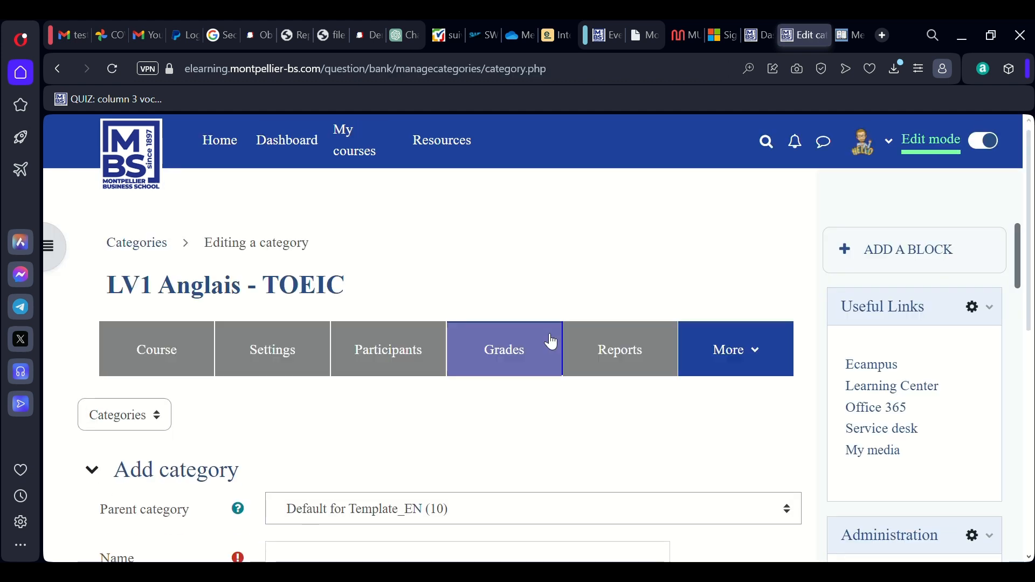
pyautogui.scroll(-5, 381, 491)
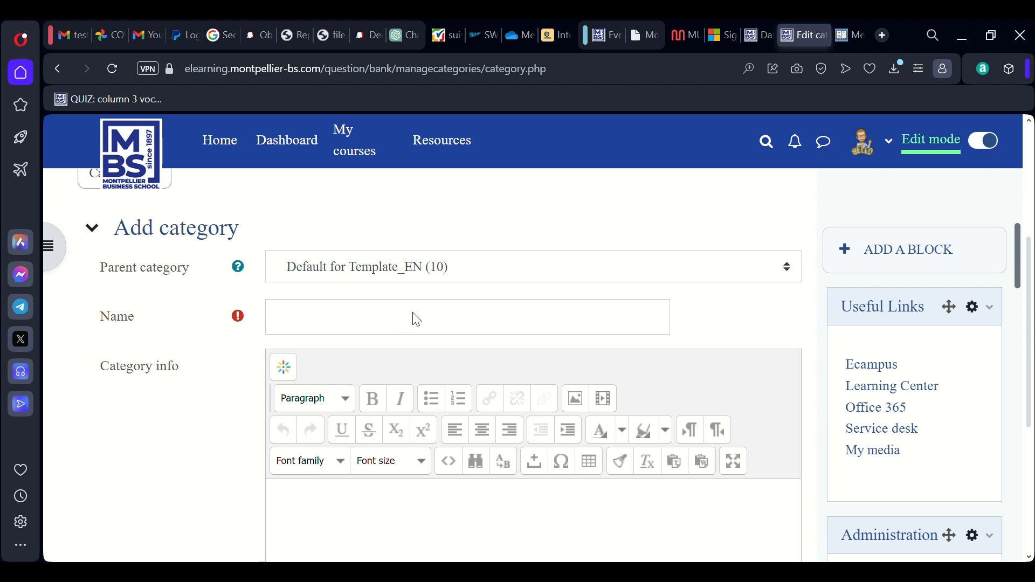
pyautogui.click(449, 313)
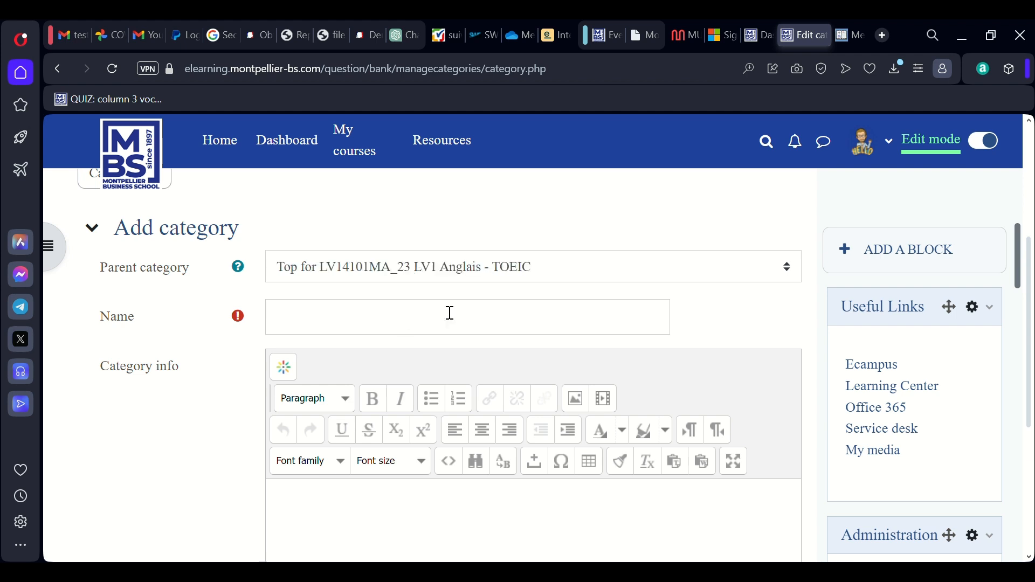
pyautogui.click(347, 319)
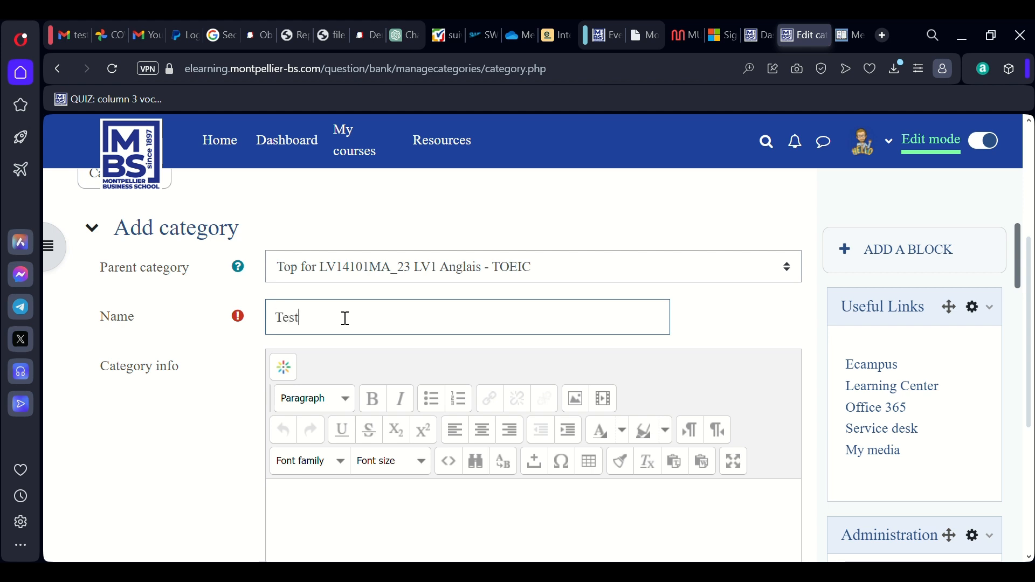
pyautogui.write('Test Quiz 1')
pyautogui.scroll(-5, 197, 367)
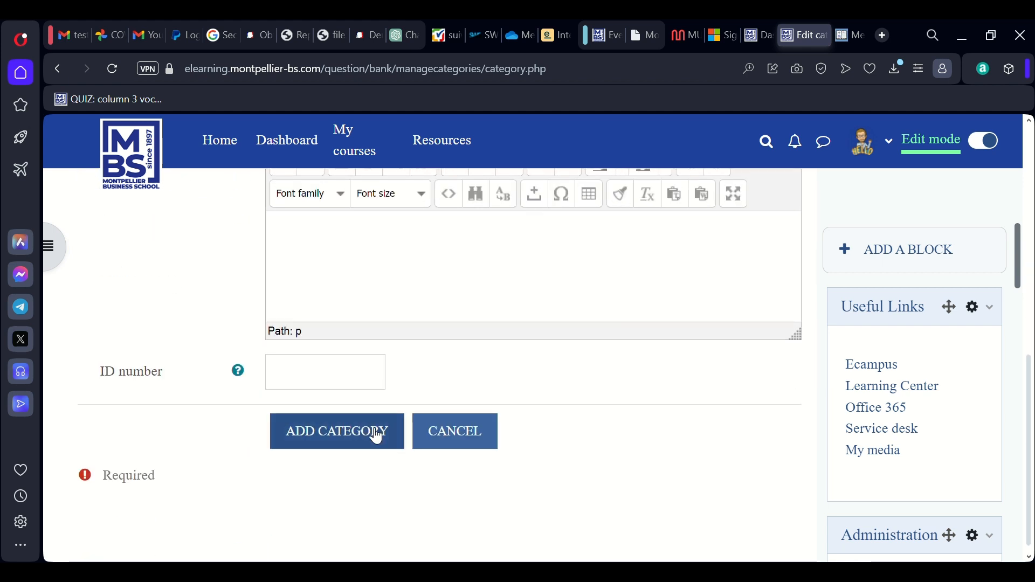
pyautogui.click(354, 434)
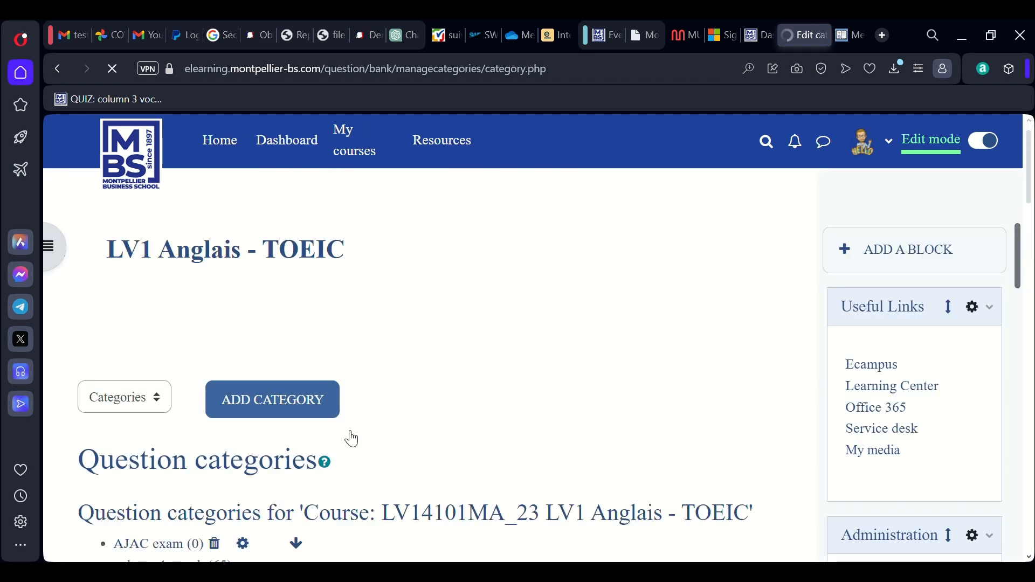
# Open the Test Quiz 1 category from the second page of the question categories list
pyautogui.scroll(-20, 352, 440)
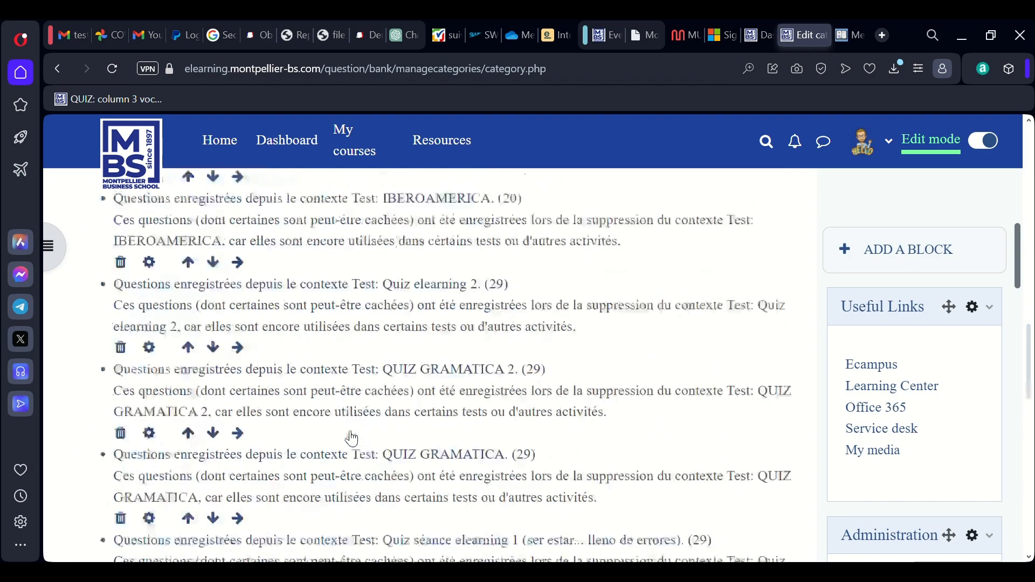
pyautogui.scroll(-5, 351, 431)
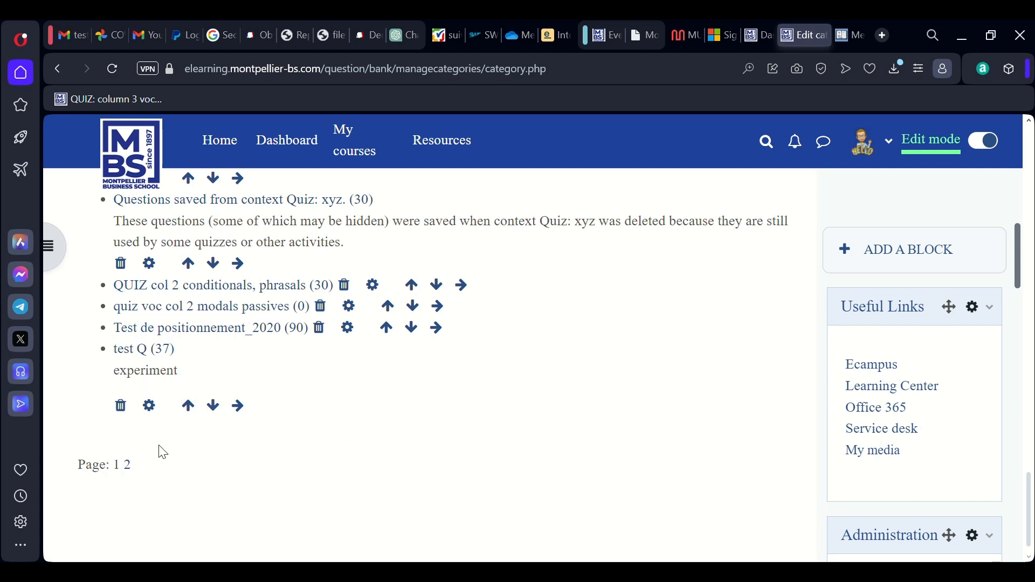
pyautogui.click(134, 466)
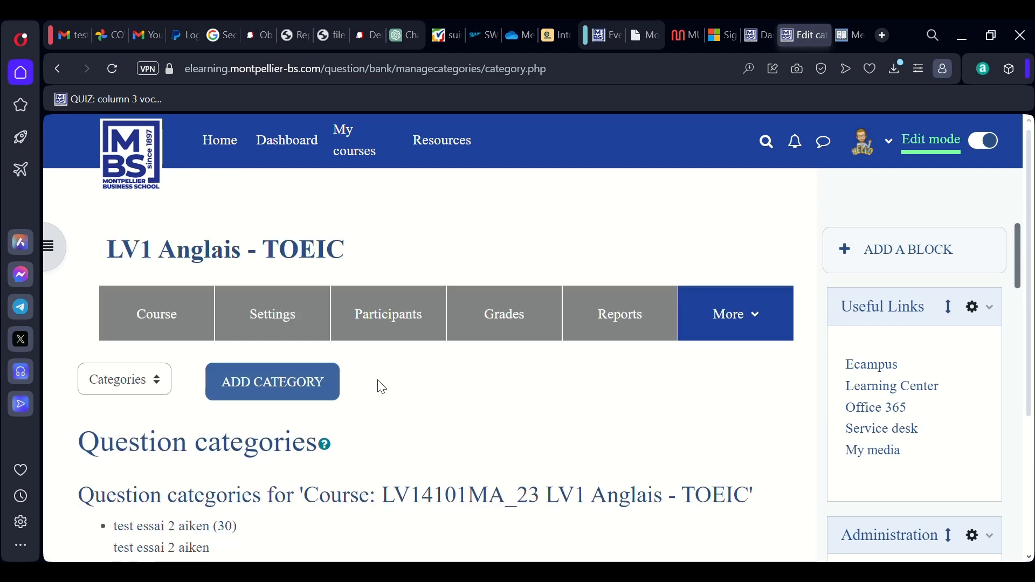
pyautogui.scroll(-3, 381, 388)
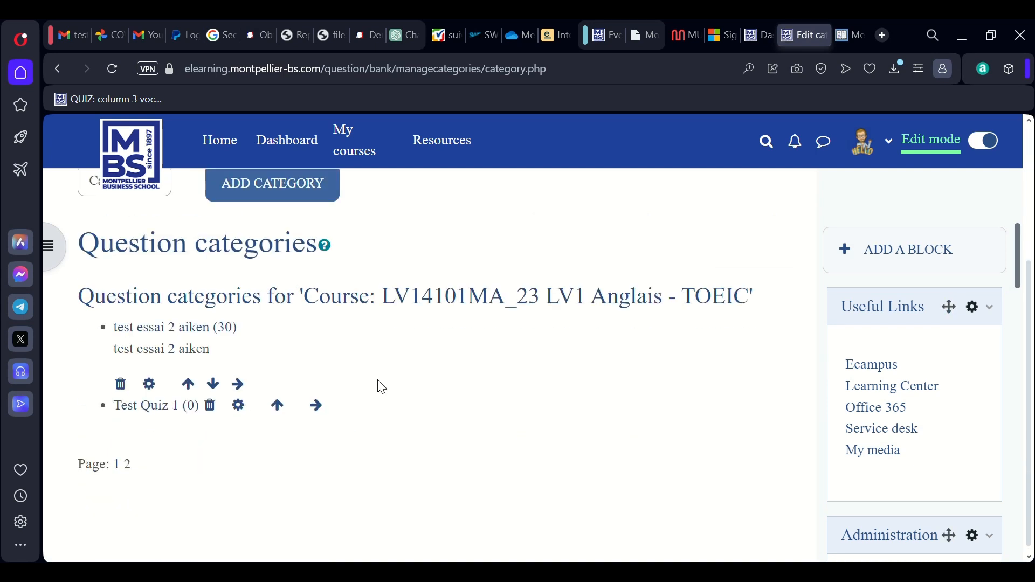
pyautogui.click(133, 413)
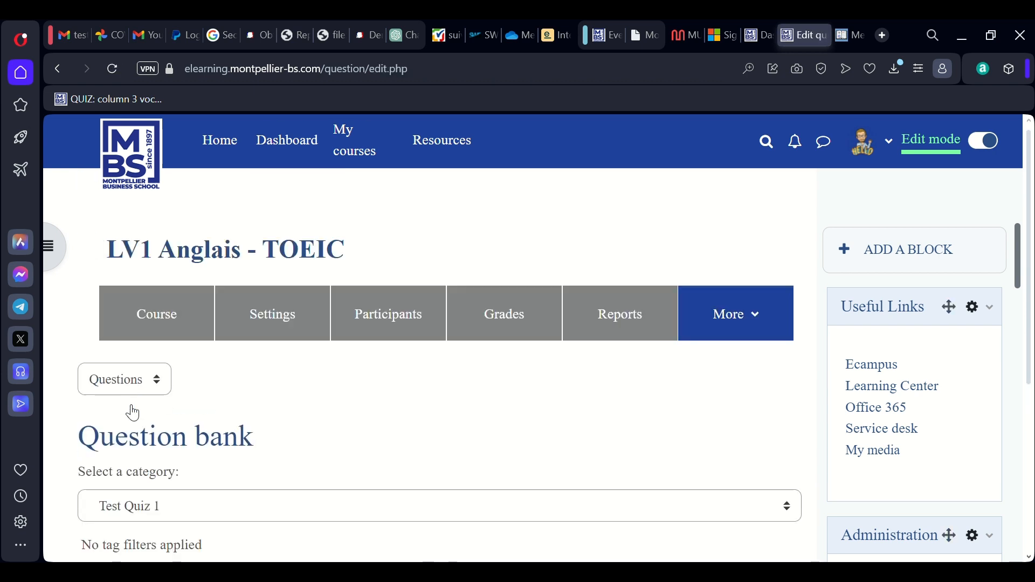
# Switch the question bank from the questions view to importing and select GIFT as the file format
pyautogui.scroll(-4, 349, 440)
pyautogui.scroll(2, 349, 439)
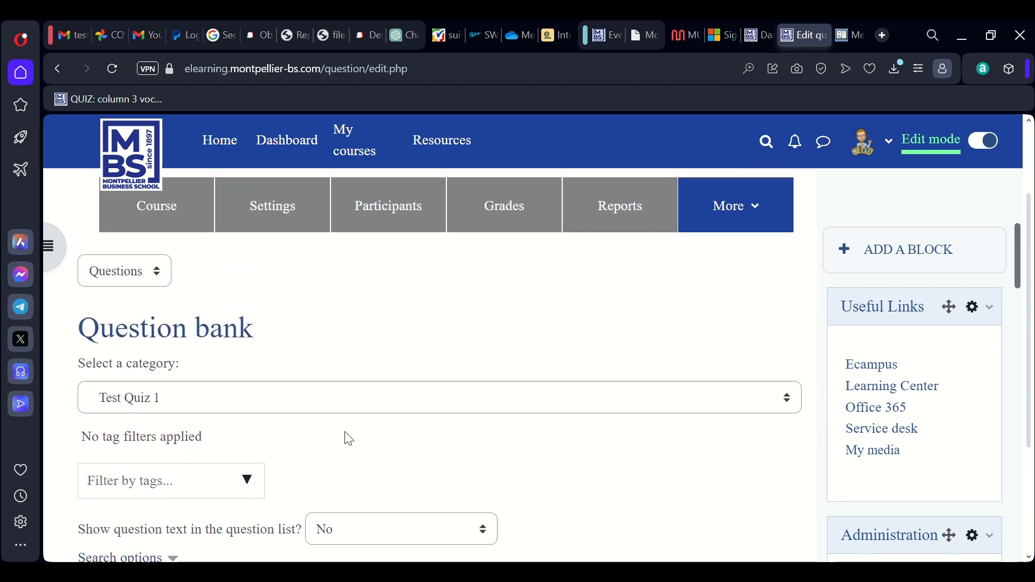
pyautogui.scroll(-3, 349, 439)
pyautogui.scroll(3, 349, 439)
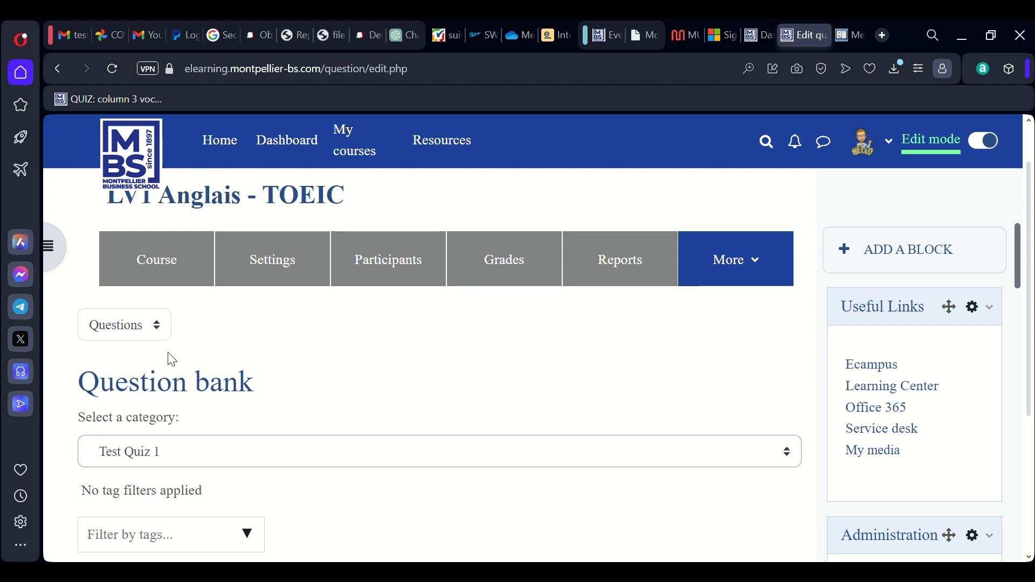
pyautogui.click(138, 381)
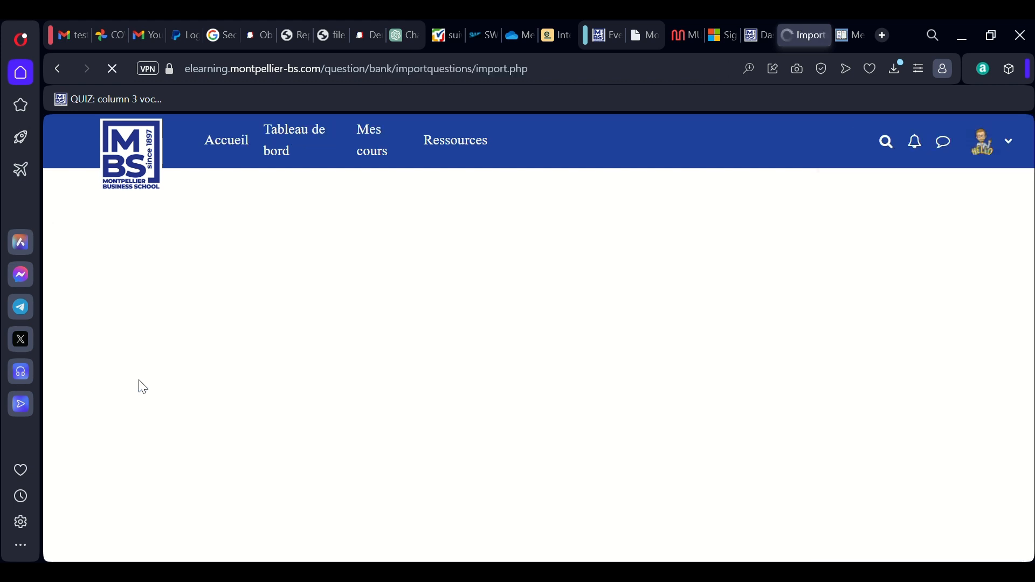
pyautogui.scroll(-4, 580, 408)
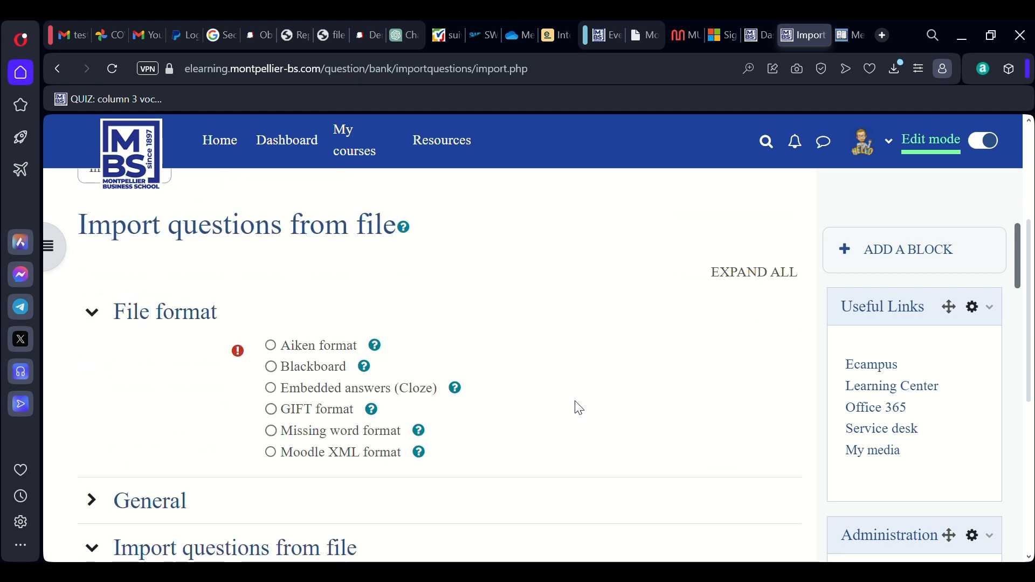
pyautogui.click(272, 411)
# Expand the general import settings and set the import category to Test Quiz 1
pyautogui.scroll(-5, 600, 404)
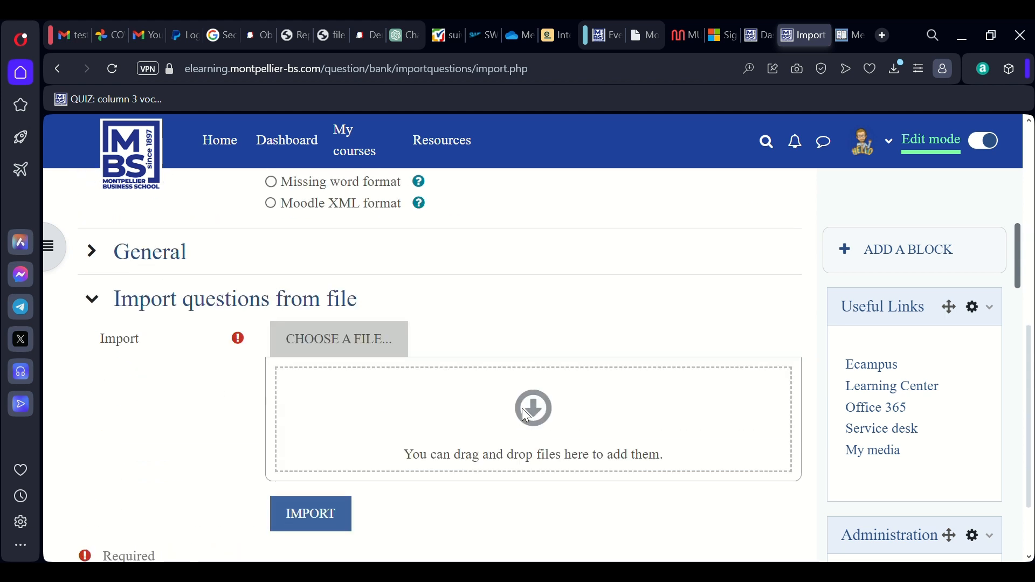
pyautogui.click(165, 261)
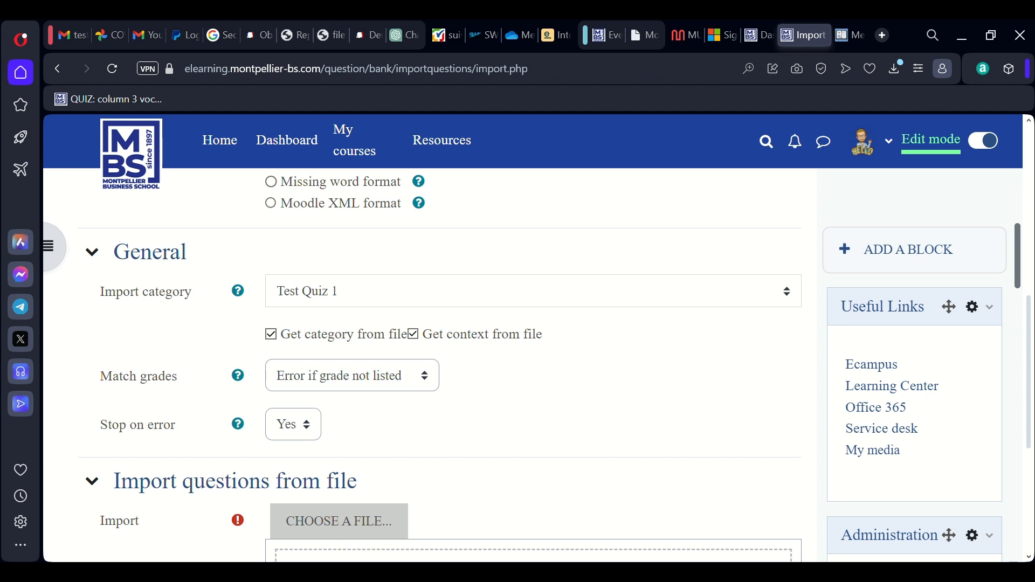
pyautogui.click(360, 511)
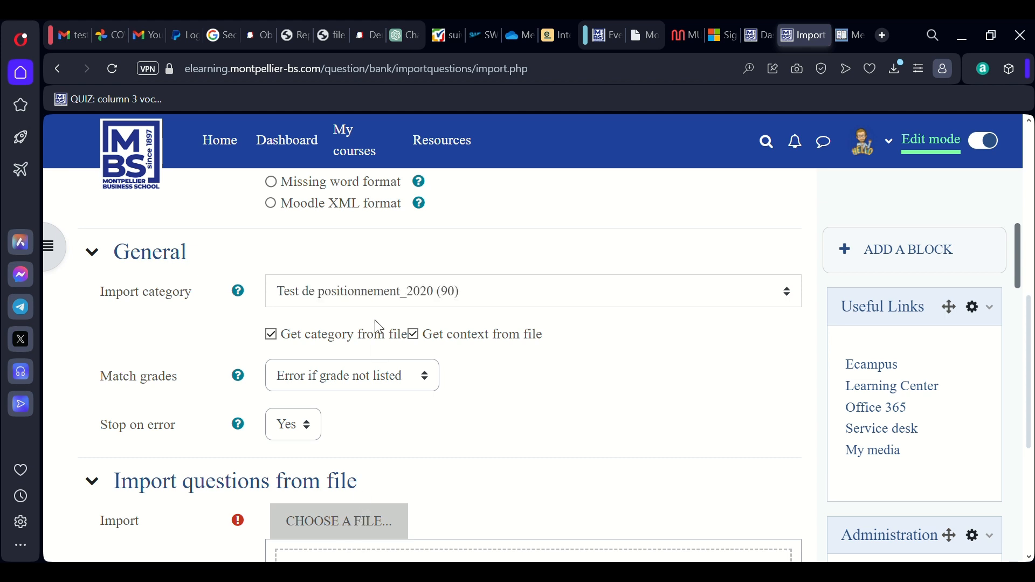
pyautogui.click(335, 552)
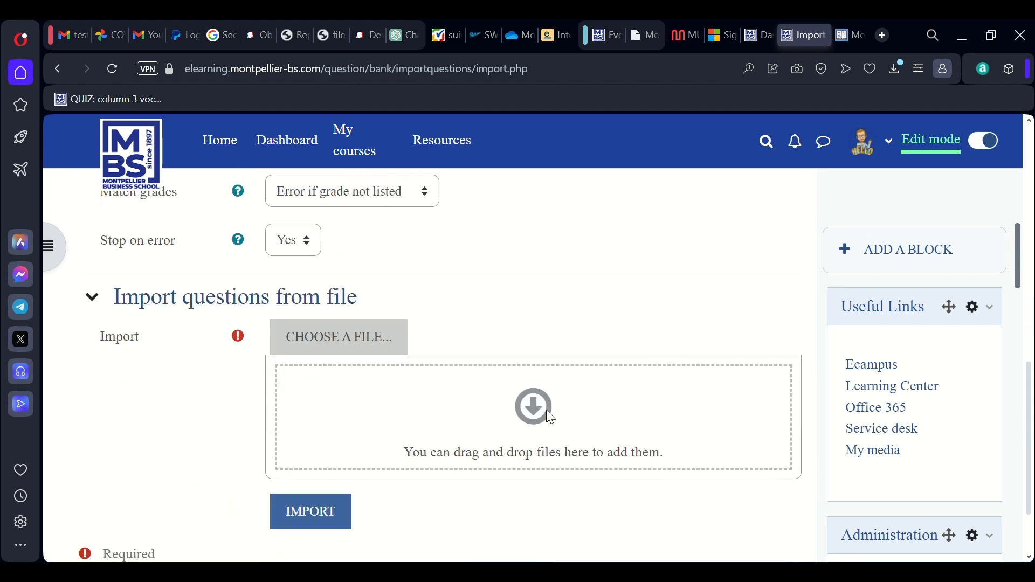
pyautogui.scroll(-3, 548, 416)
pyautogui.scroll(2, 548, 415)
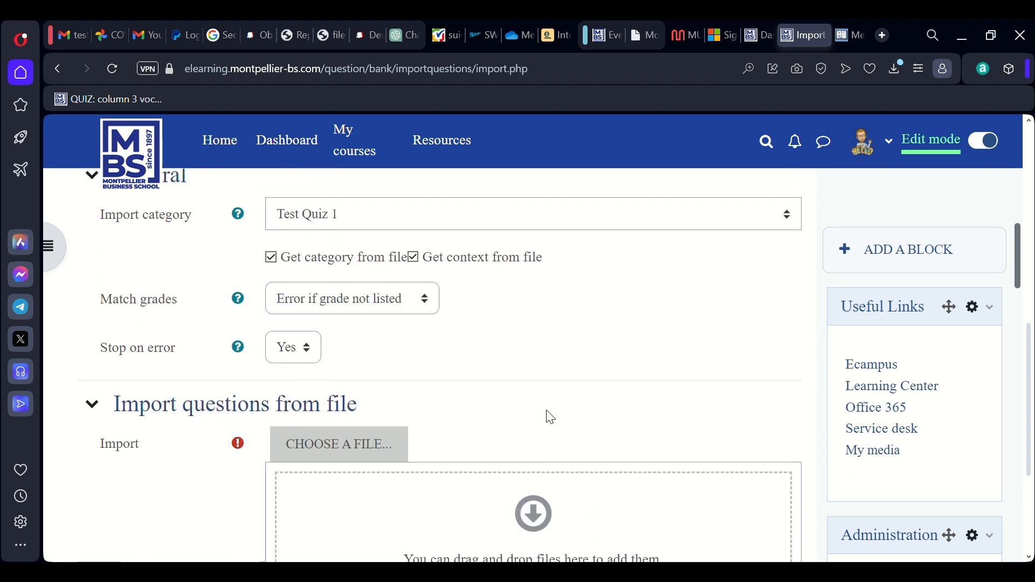
# Upload the file Test Quiz 1.txt as the import source, saving it as "Test Quiz 1"
pyautogui.click(346, 446)
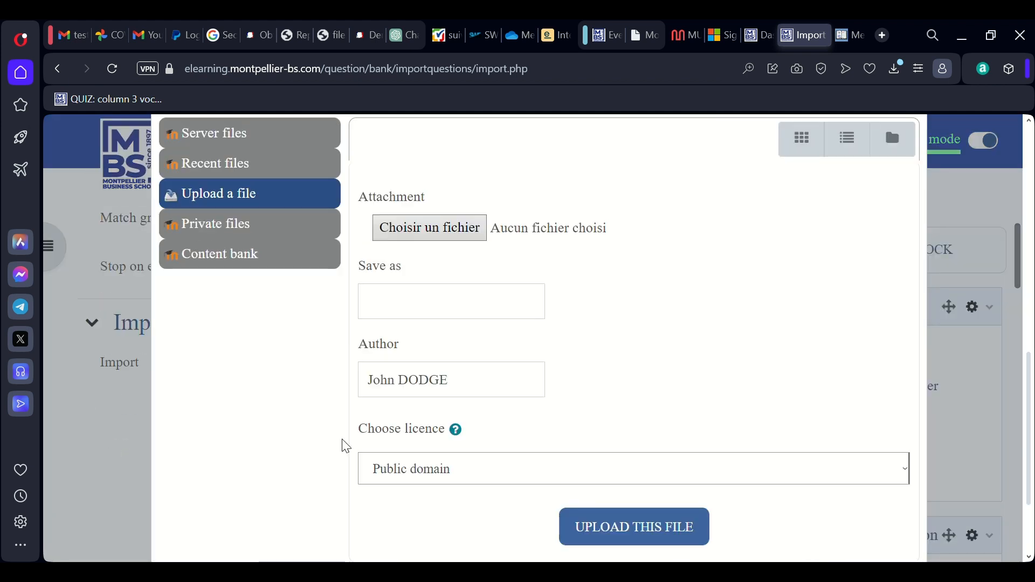
pyautogui.click(440, 221)
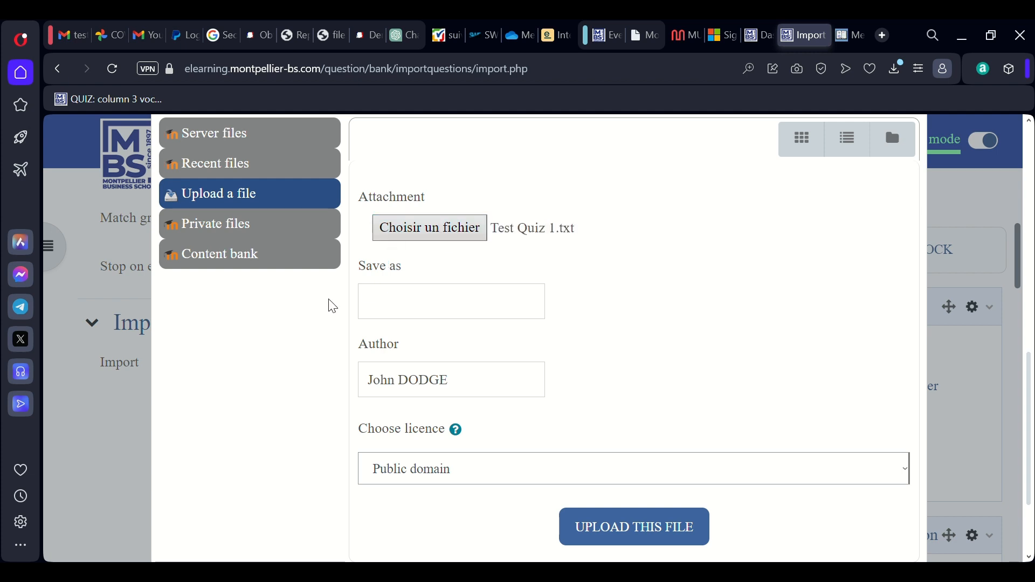
pyautogui.click(448, 303)
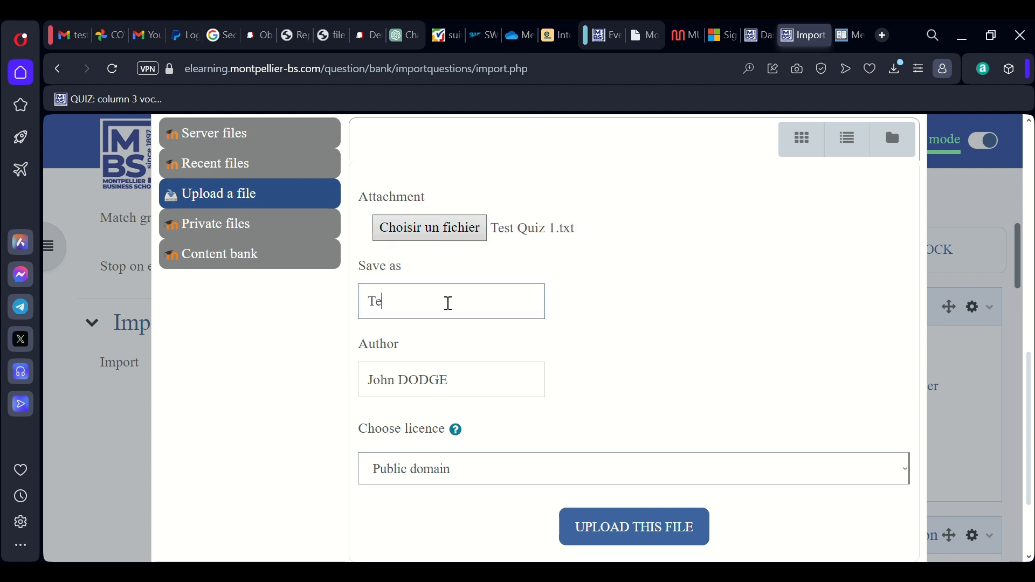
pyautogui.write('Test Quiz 1')
pyautogui.click(643, 529)
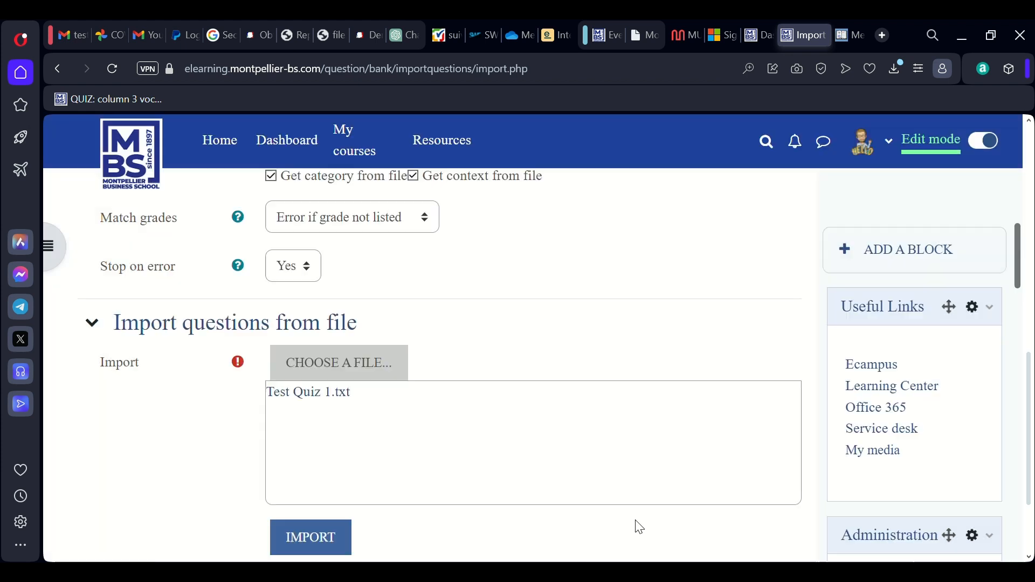
# Import the questions from the uploaded file, review the imported list and continue past it
pyautogui.scroll(-2, 640, 529)
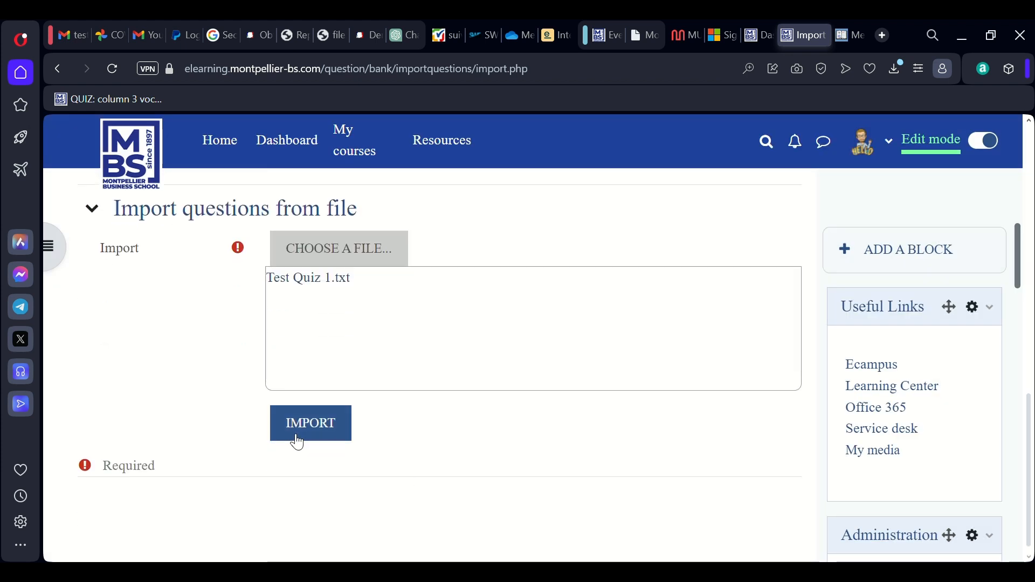
pyautogui.click(317, 430)
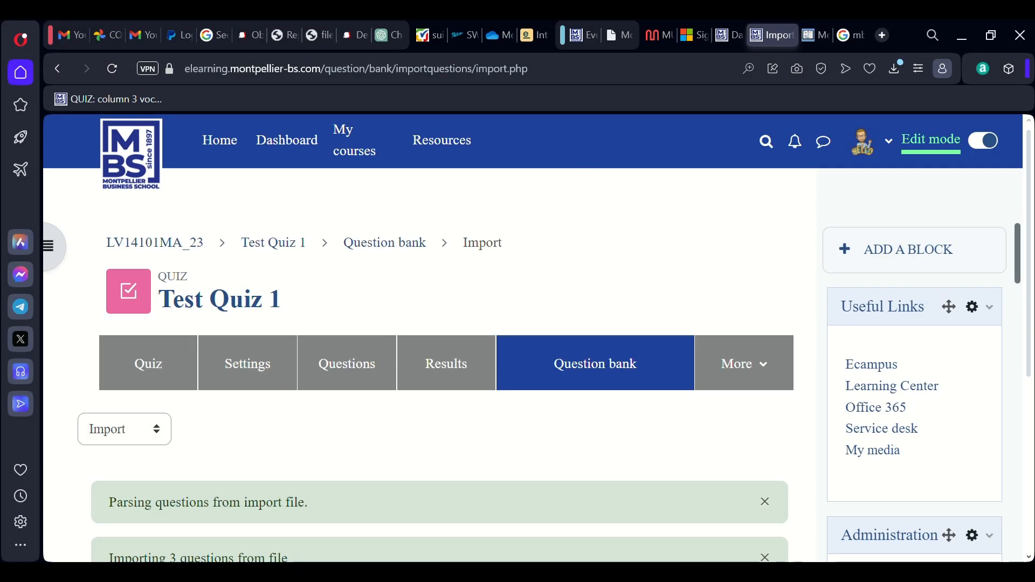
pyautogui.scroll(-2, 342, 434)
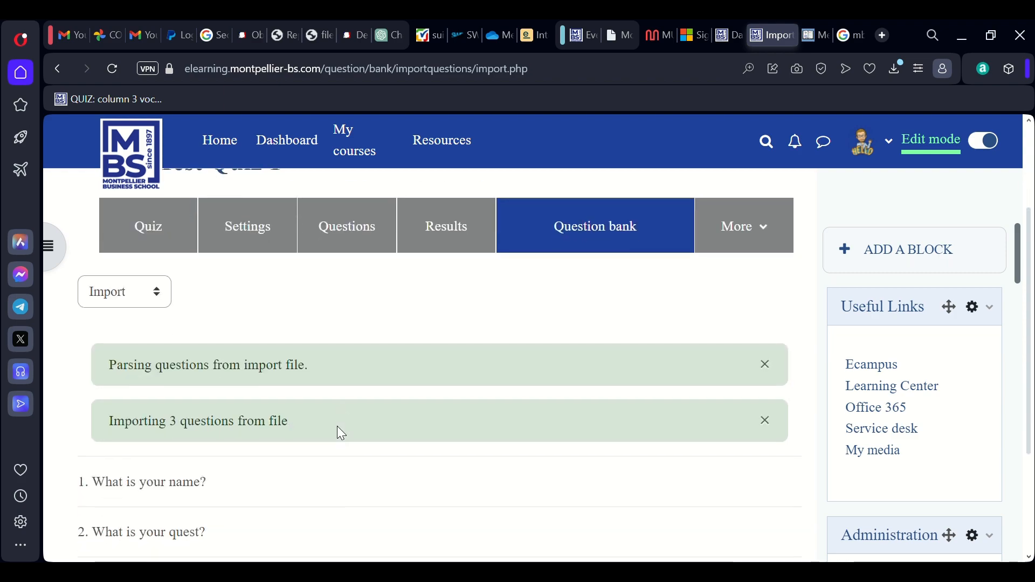
pyautogui.scroll(-2, 338, 427)
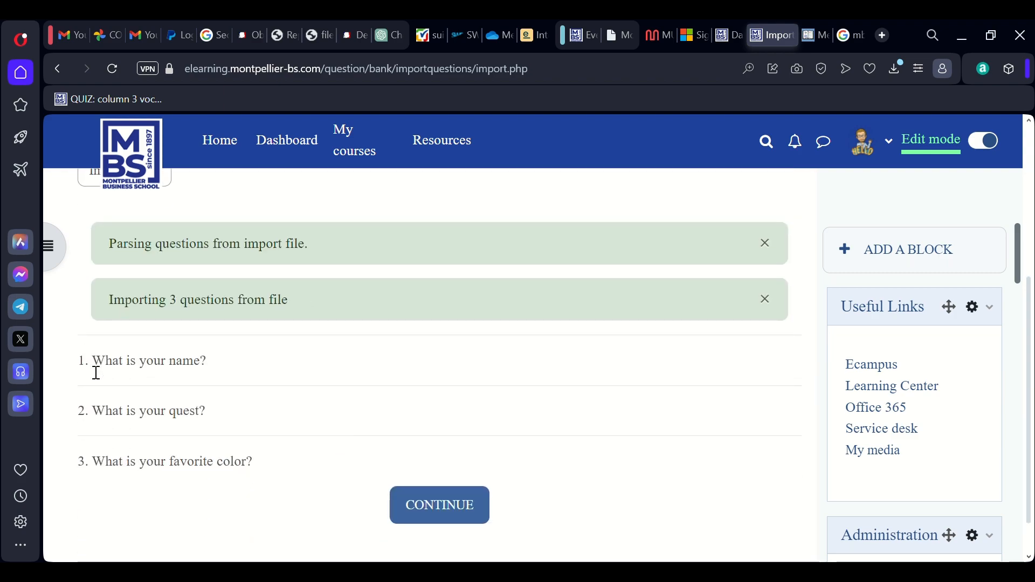
pyautogui.click(440, 505)
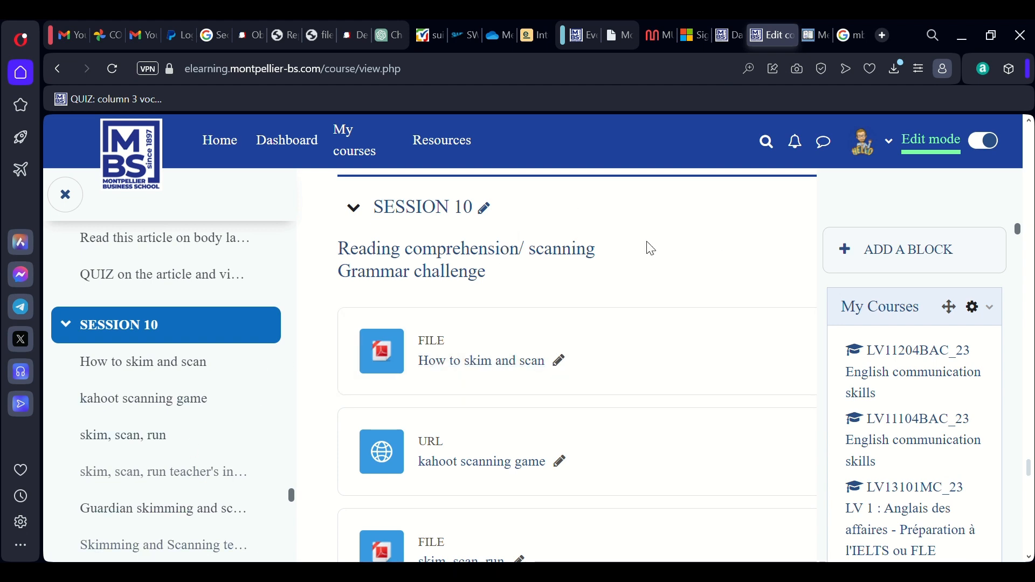
# Open the Test Quiz 1 activity at the end of Session 10 on the course page
pyautogui.scroll(-10, 654, 397)
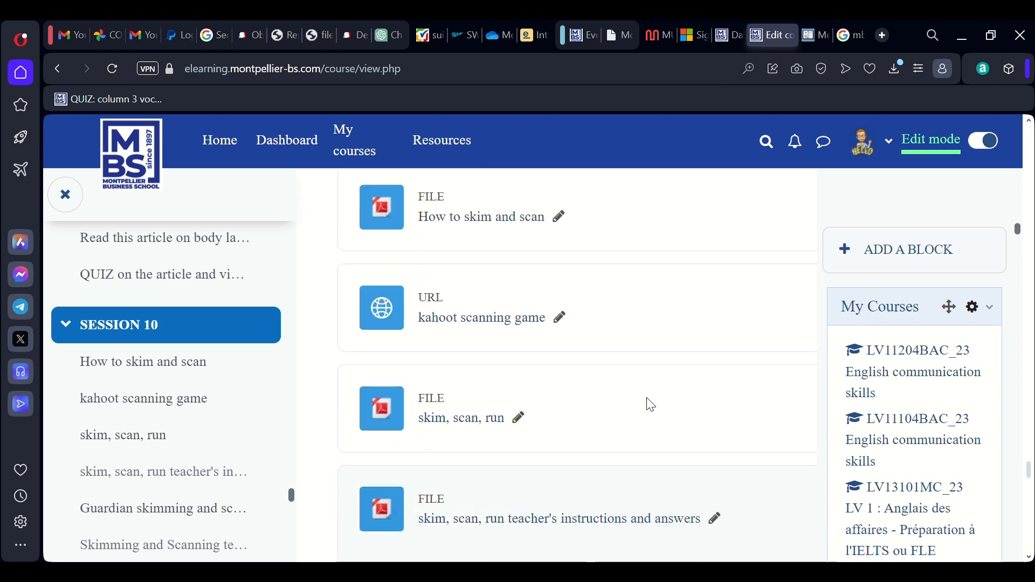
pyautogui.scroll(-4, 657, 406)
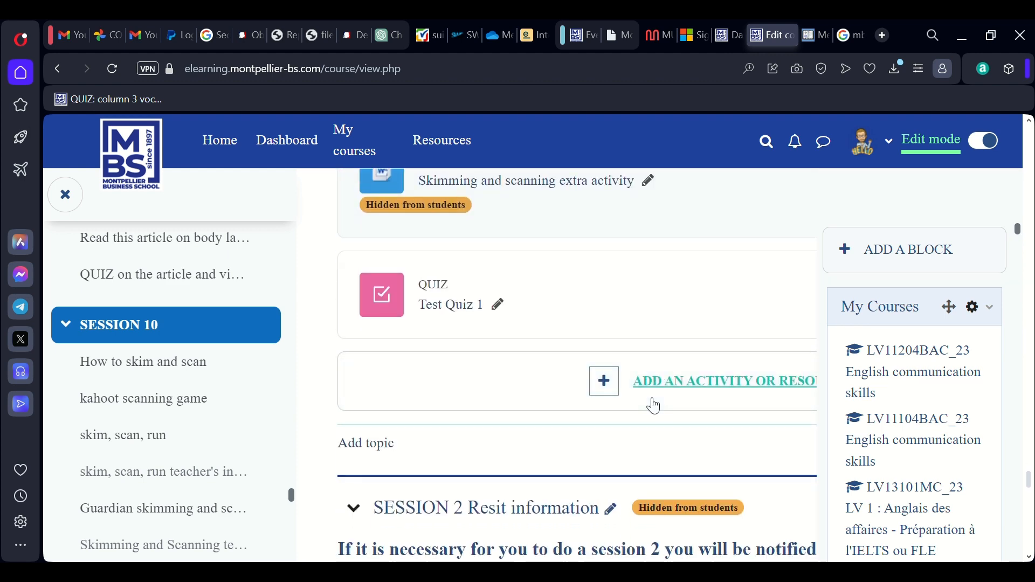
pyautogui.click(466, 313)
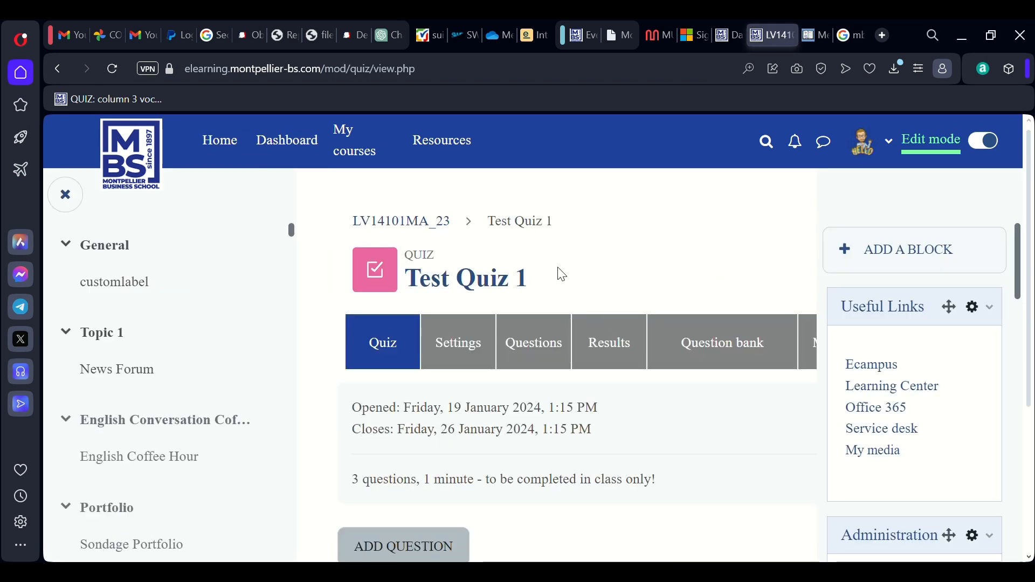
pyautogui.scroll(-4, 560, 273)
pyautogui.scroll(4, 562, 275)
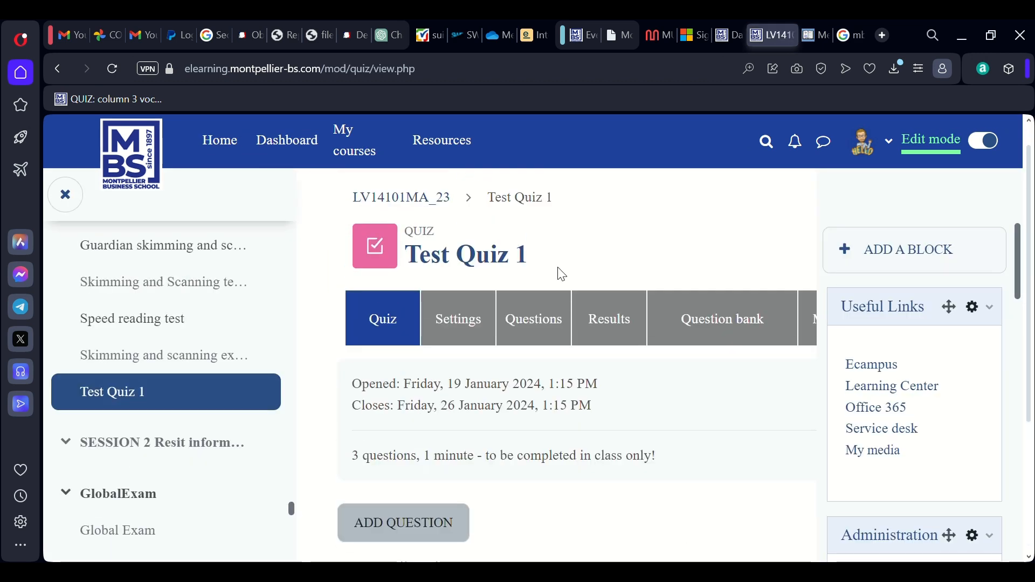
# Open the question editing page of Test Quiz 1 and collapse the course index
pyautogui.click(519, 319)
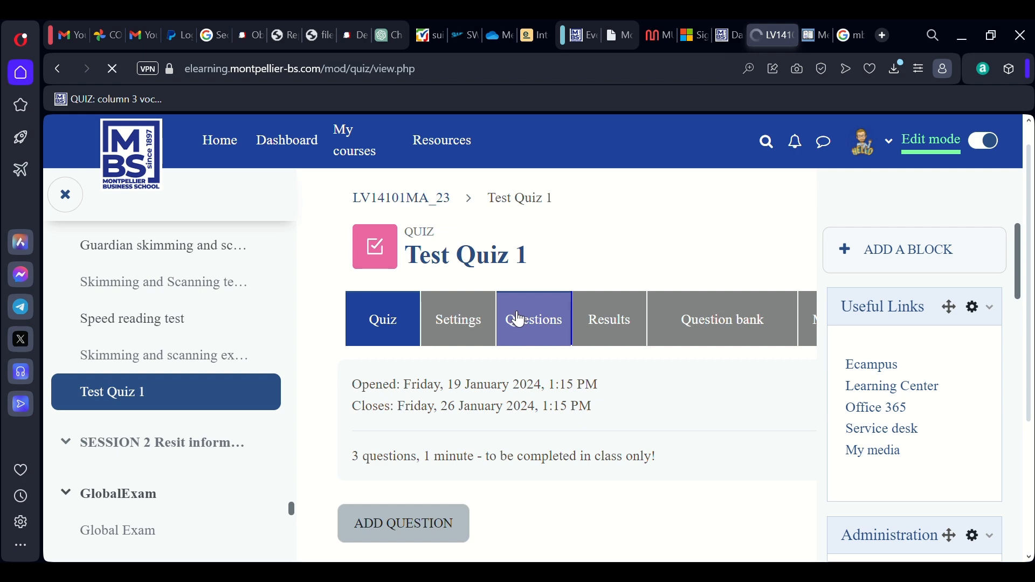
pyautogui.scroll(-3, 619, 372)
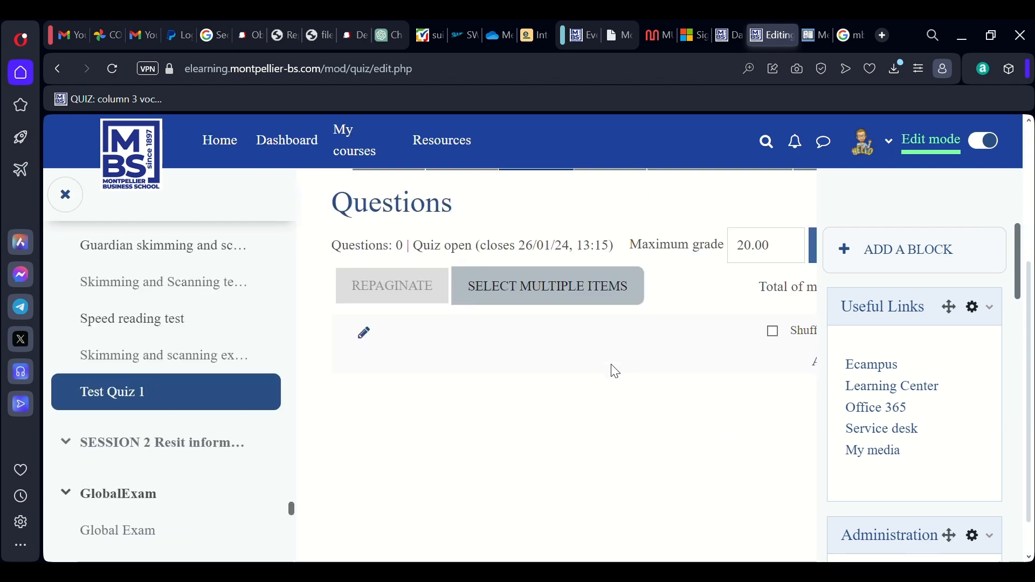
pyautogui.click(64, 201)
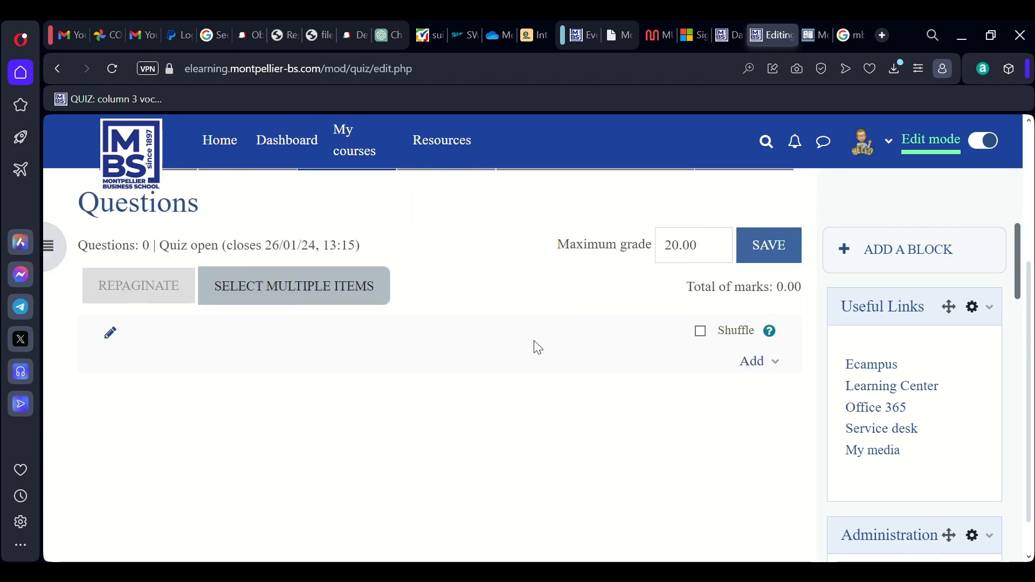
# Start adding questions to the quiz from the question bank and choose the Test Quiz 1 category
pyautogui.click(755, 370)
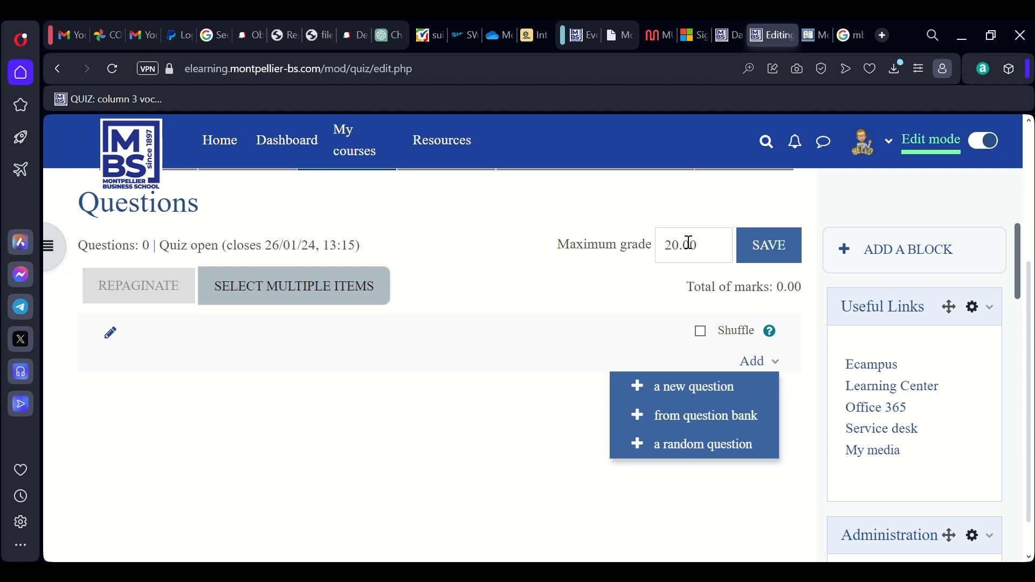
pyautogui.moveTo(668, 246); pyautogui.dragTo(769, 259)
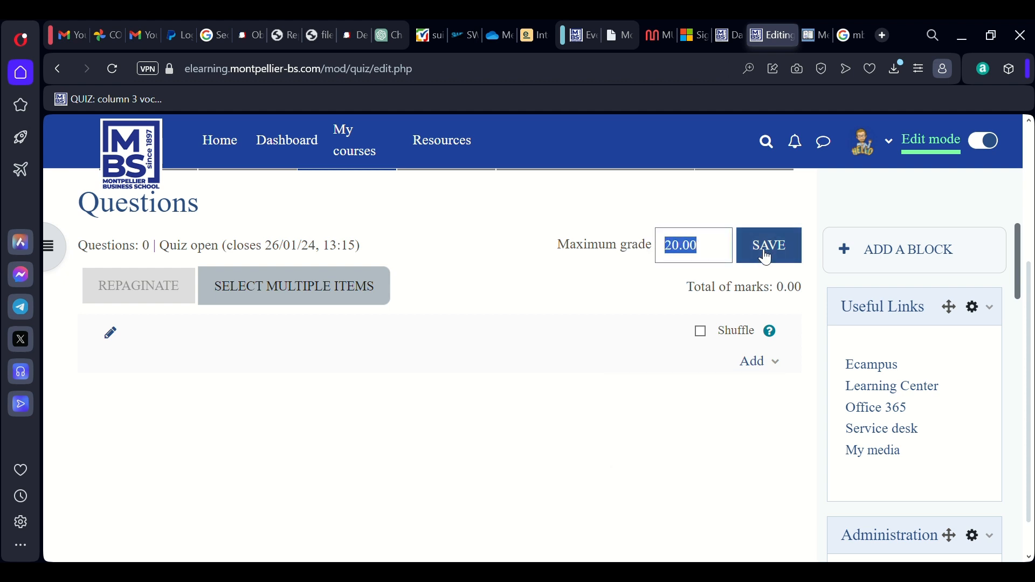
pyautogui.click(758, 362)
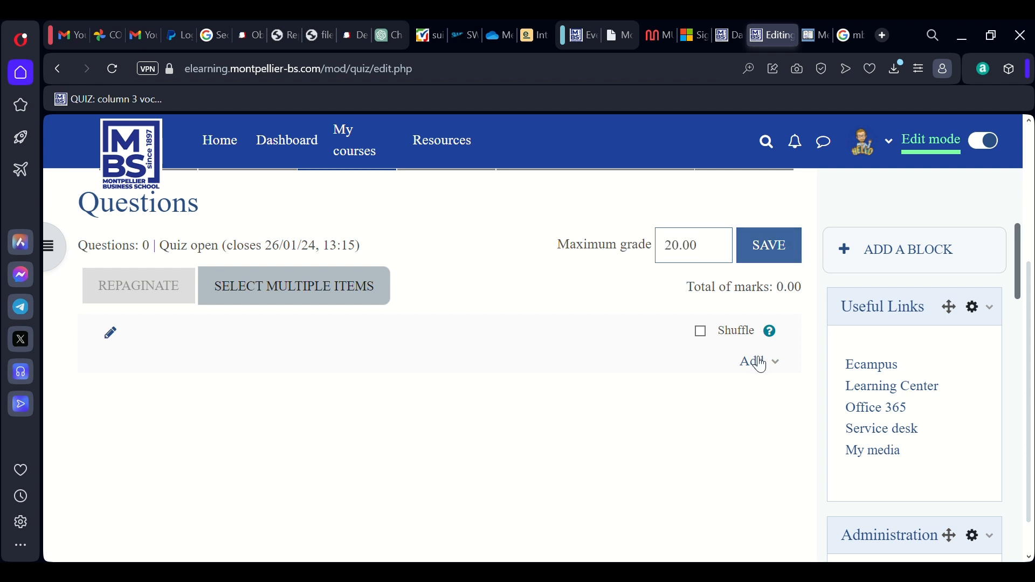
pyautogui.click(687, 423)
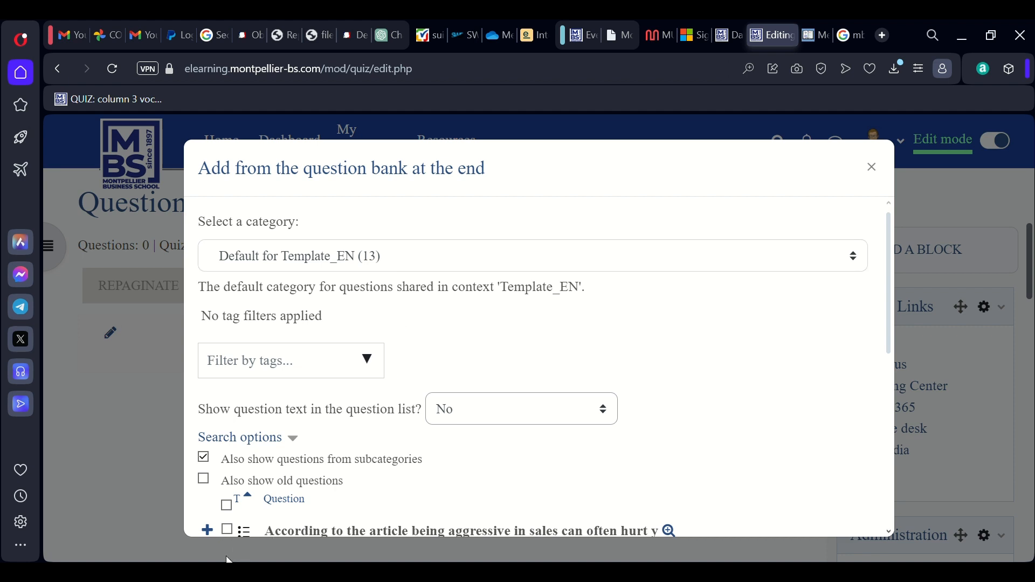
pyautogui.click(317, 558)
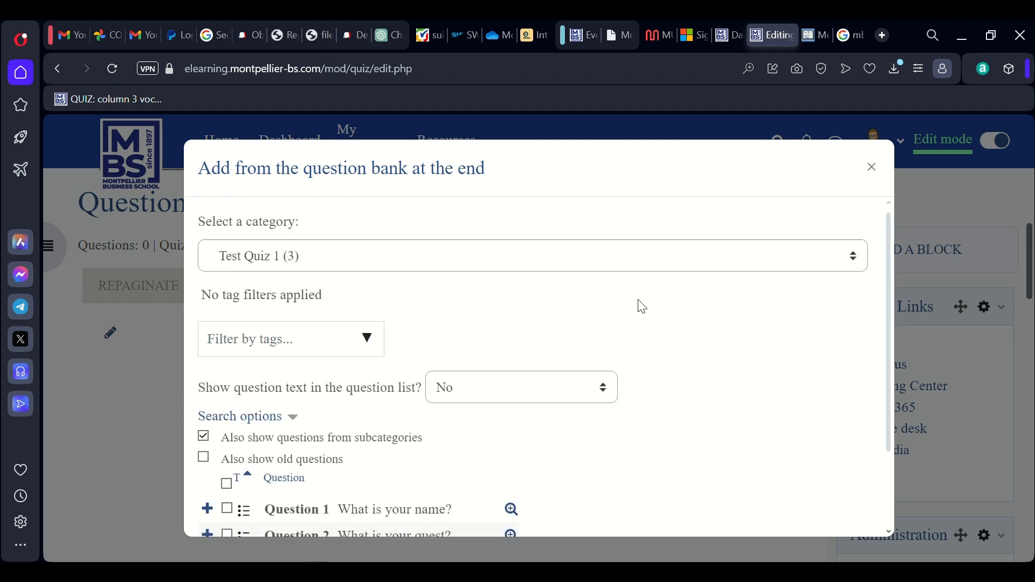
# Select all three listed questions from the question bank and add them to the quiz
pyautogui.scroll(-3, 642, 306)
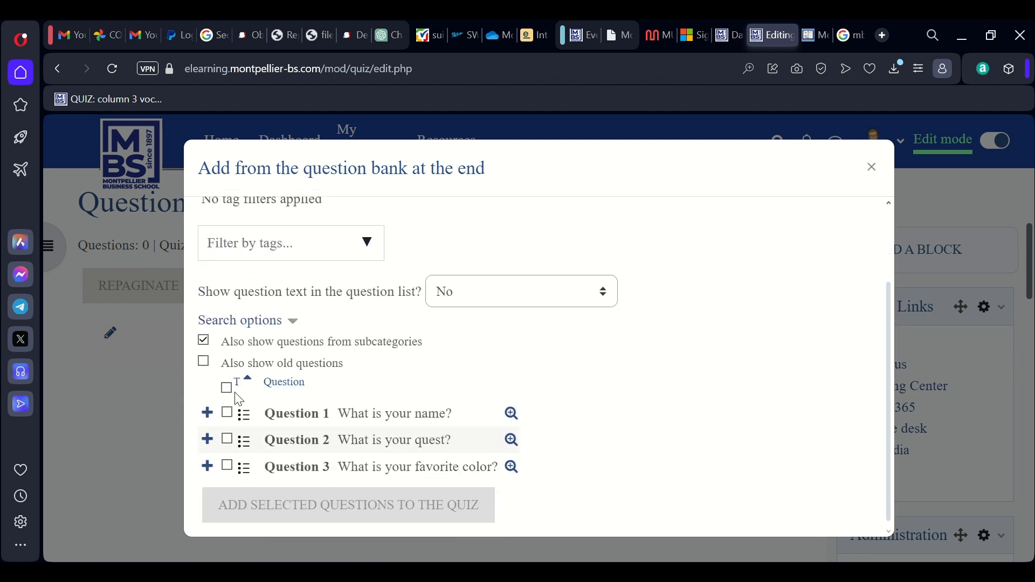
pyautogui.click(227, 388)
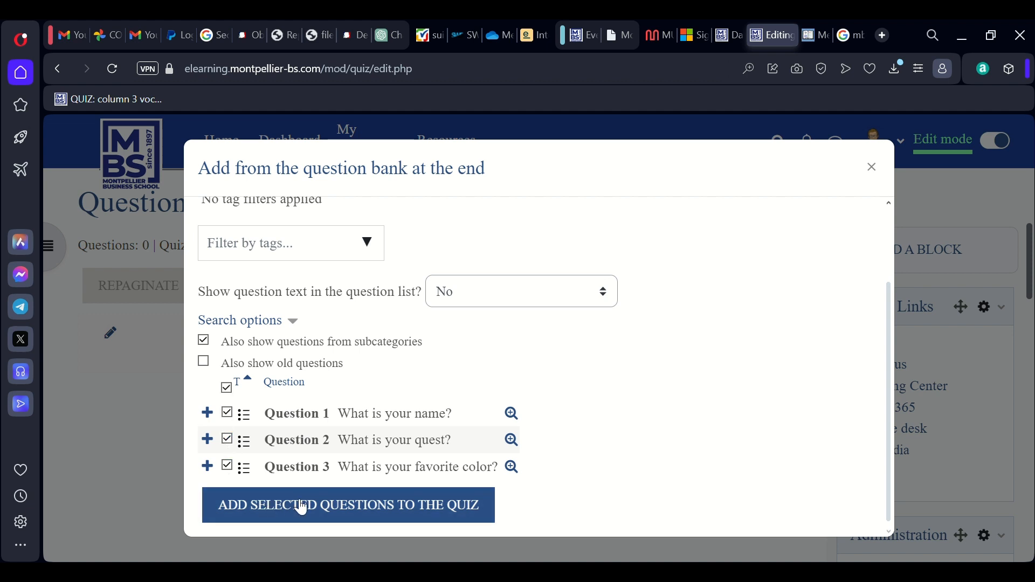
pyautogui.click(409, 508)
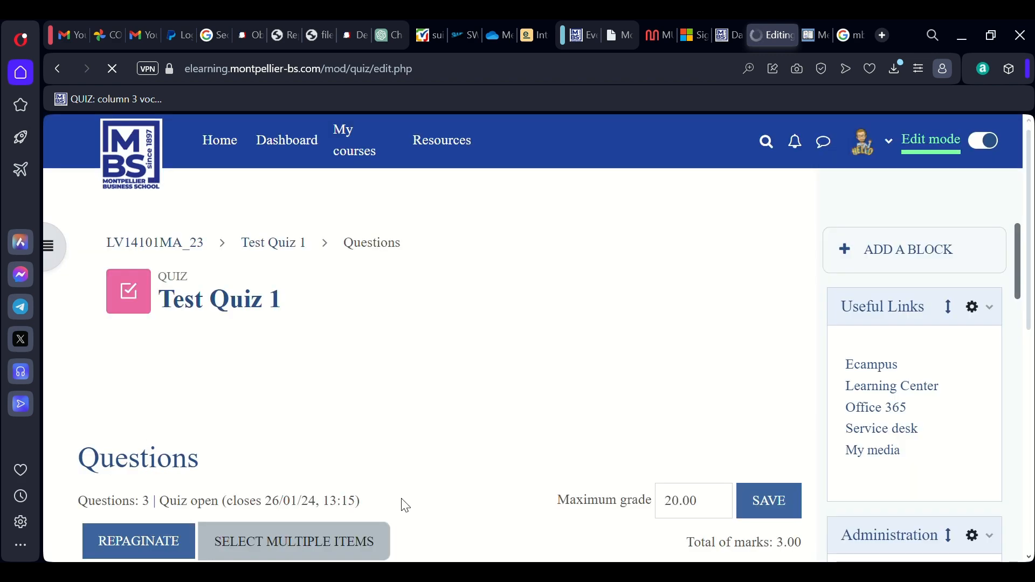
# Check the questions added to Test Quiz 1 and save its maximum grade of 20.00
pyautogui.scroll(-5, 404, 501)
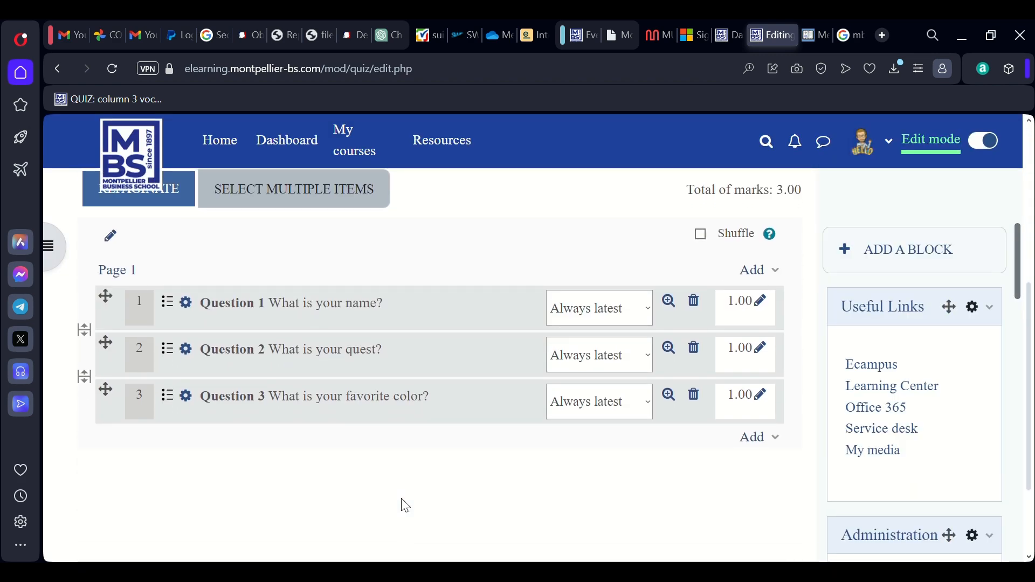
pyautogui.scroll(5, 404, 505)
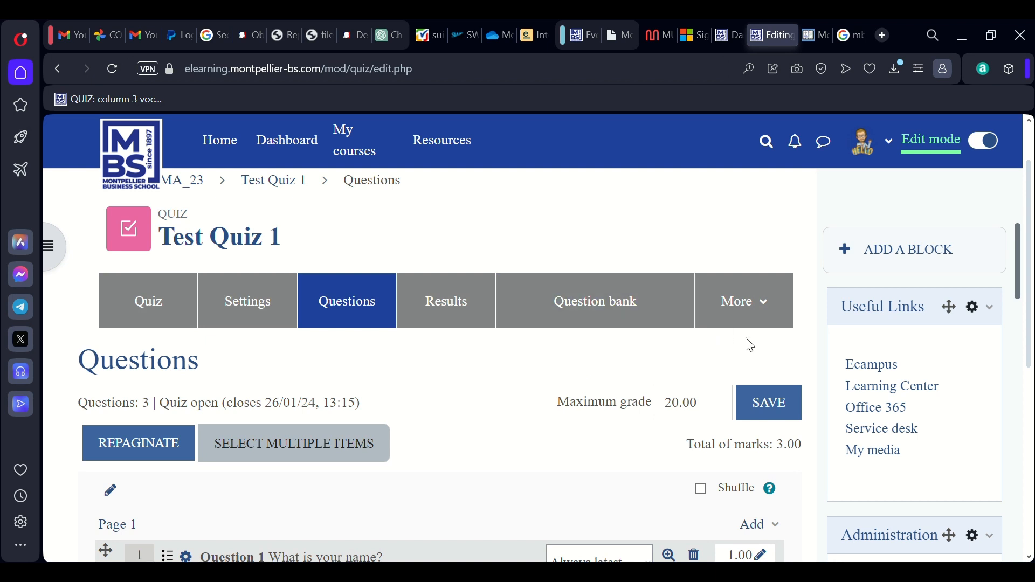
pyautogui.click(772, 406)
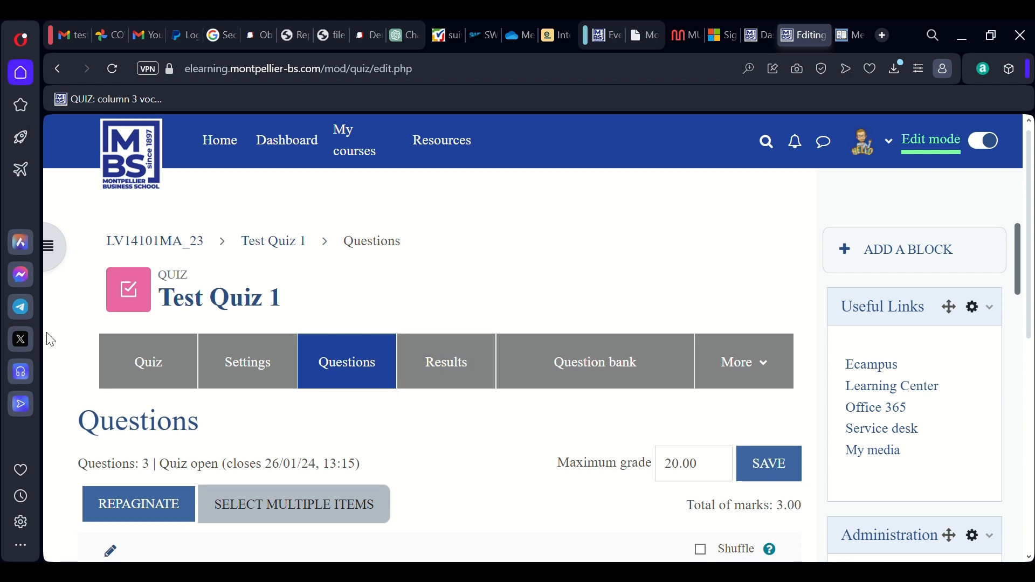
pyautogui.scroll(-5, 52, 340)
pyautogui.scroll(5, 254, 384)
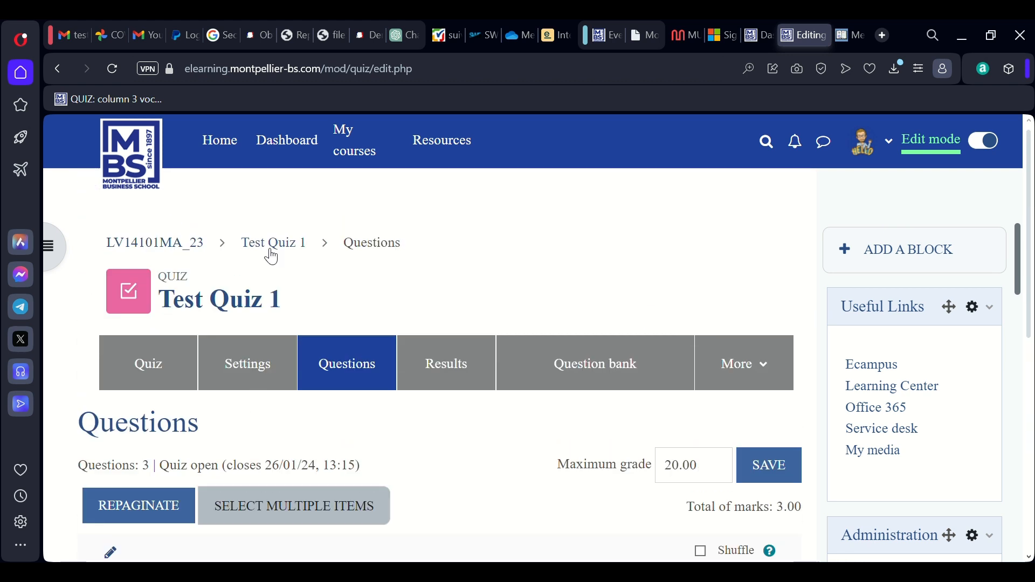
# Return to the Test Quiz 1 overview page and start a preview of the quiz
pyautogui.click(273, 243)
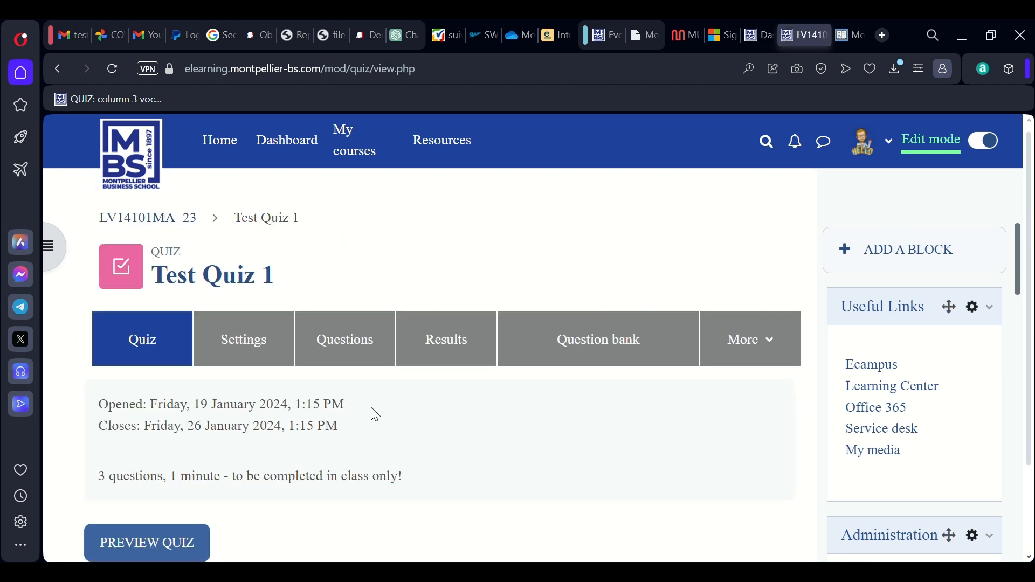
pyautogui.scroll(-2, 372, 412)
pyautogui.click(157, 434)
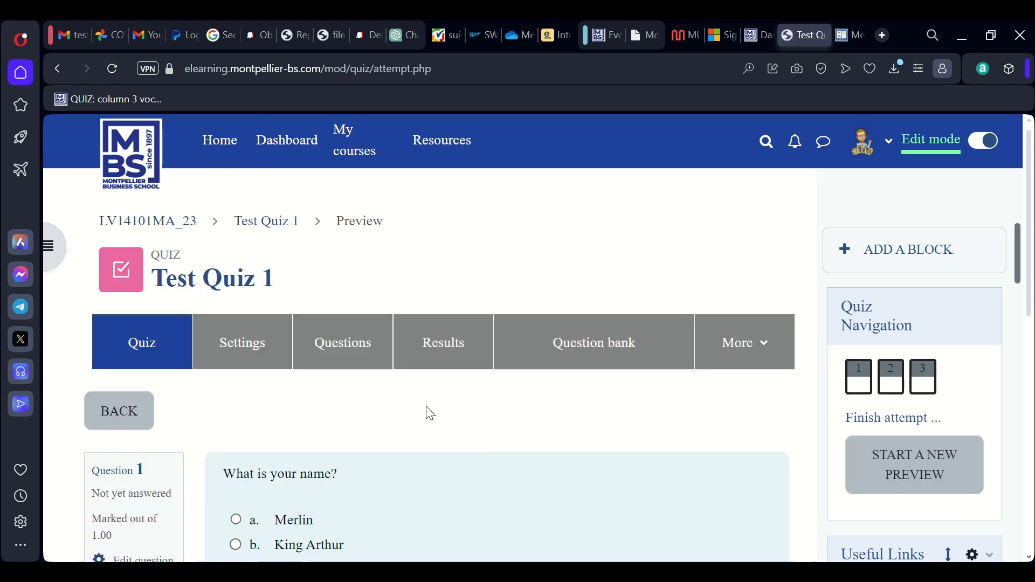
# Answer the three preview questions with Sir Galehad of the Round Table, I seek the Holy Grail, and yellow
pyautogui.scroll(-2, 429, 413)
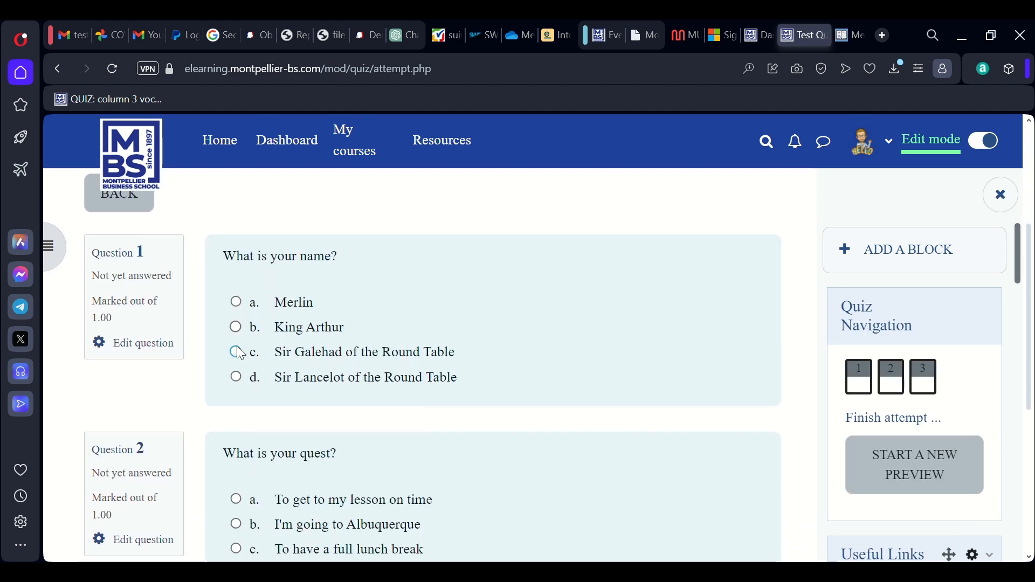
pyautogui.click(255, 354)
pyautogui.scroll(-4, 488, 464)
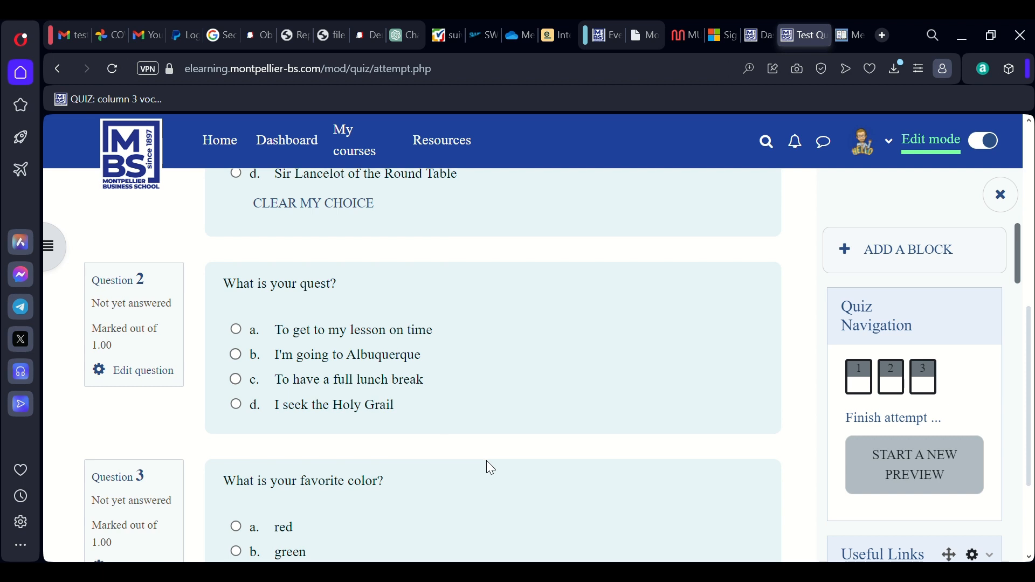
pyautogui.click(237, 404)
pyautogui.scroll(-3, 394, 475)
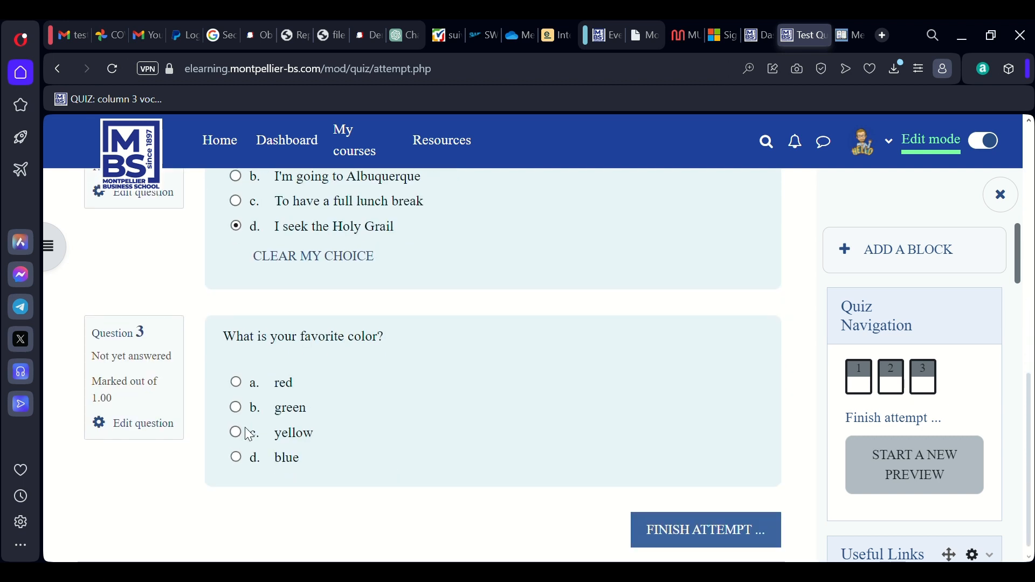
pyautogui.click(236, 433)
pyautogui.scroll(-1, 575, 394)
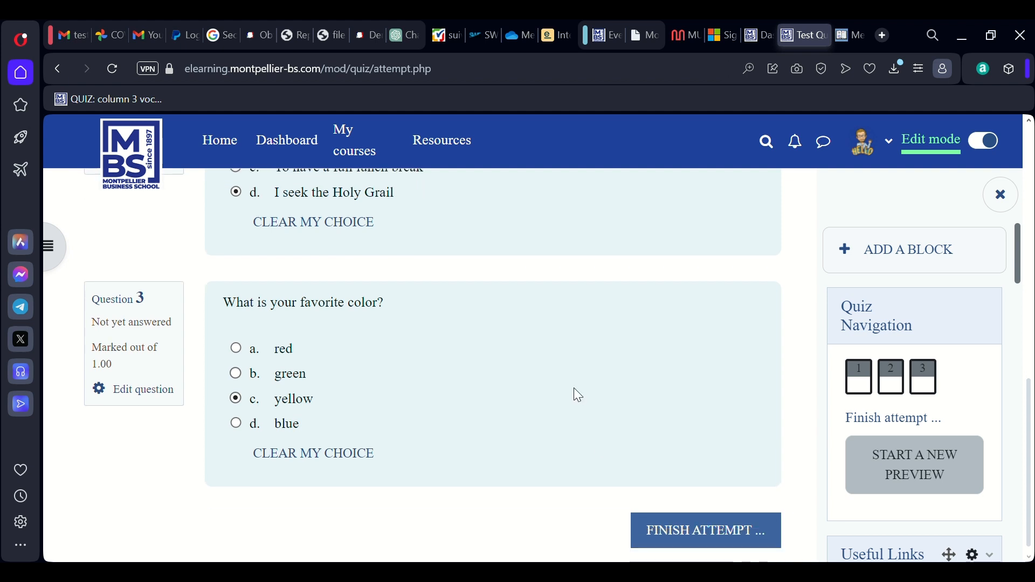
# Finish the preview attempt, then submit all answers and confirm the submission
pyautogui.click(718, 534)
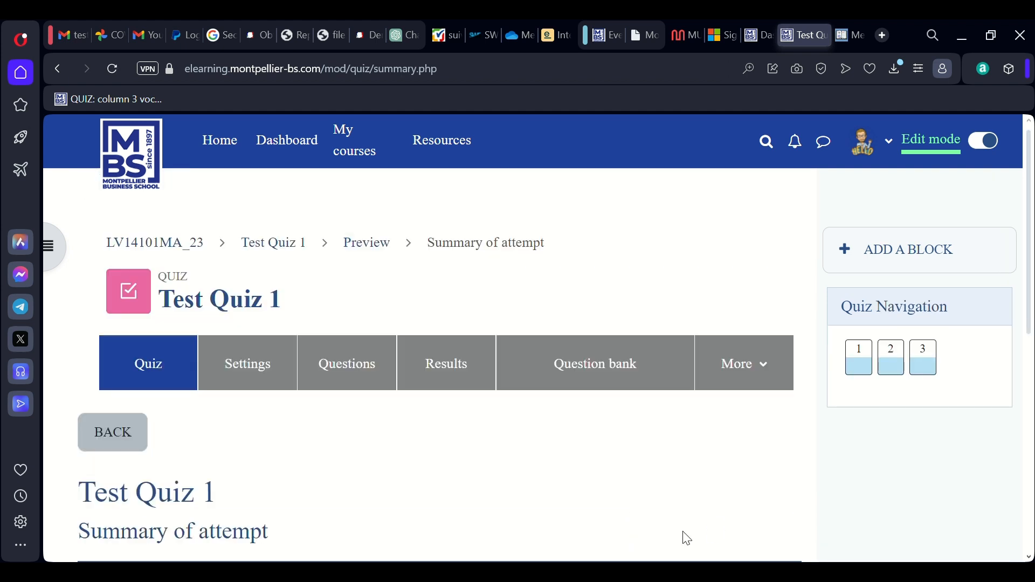
pyautogui.scroll(-5, 380, 443)
pyautogui.scroll(-2, 380, 441)
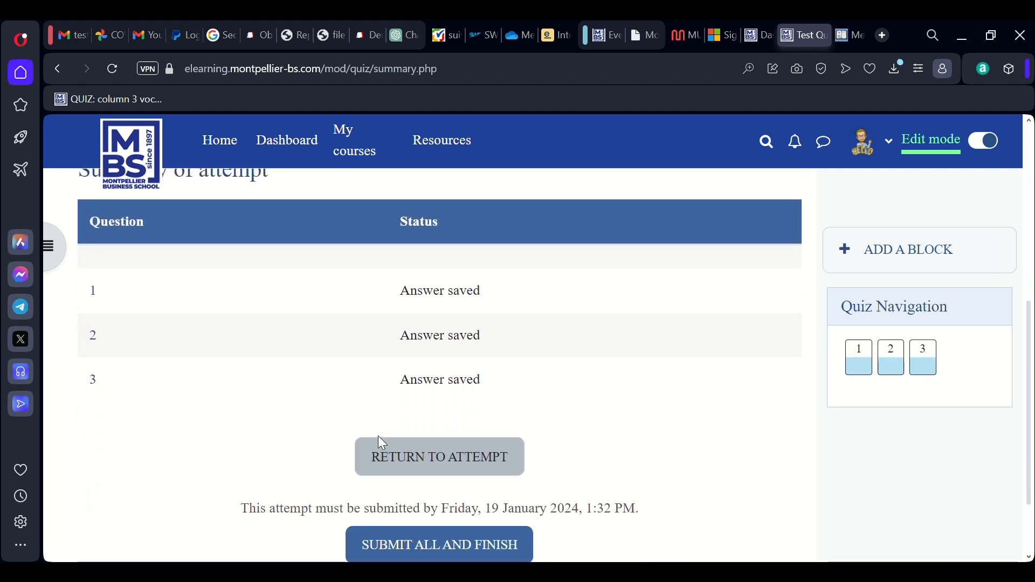
pyautogui.scroll(-2, 421, 439)
pyautogui.click(439, 481)
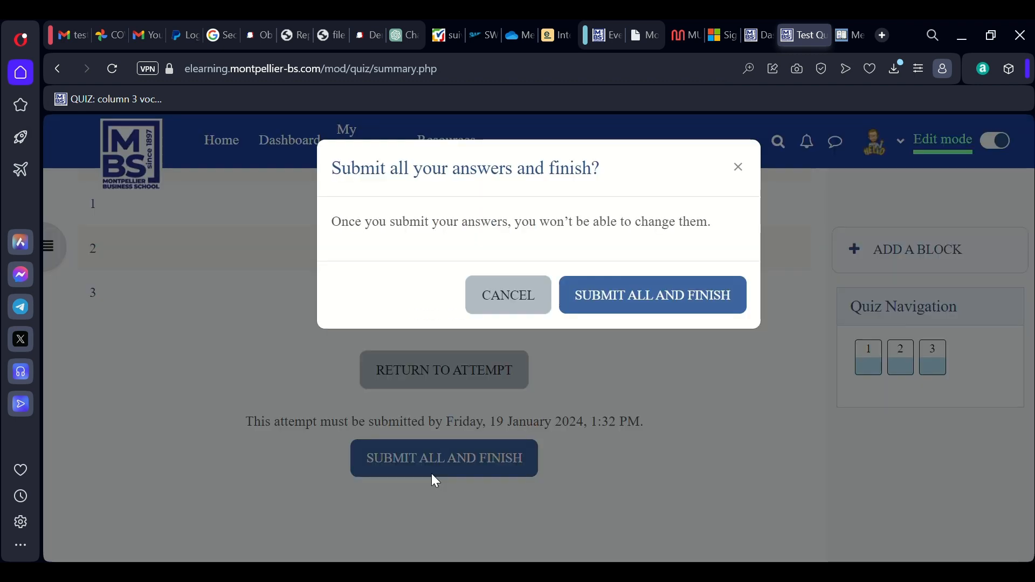
pyautogui.click(654, 297)
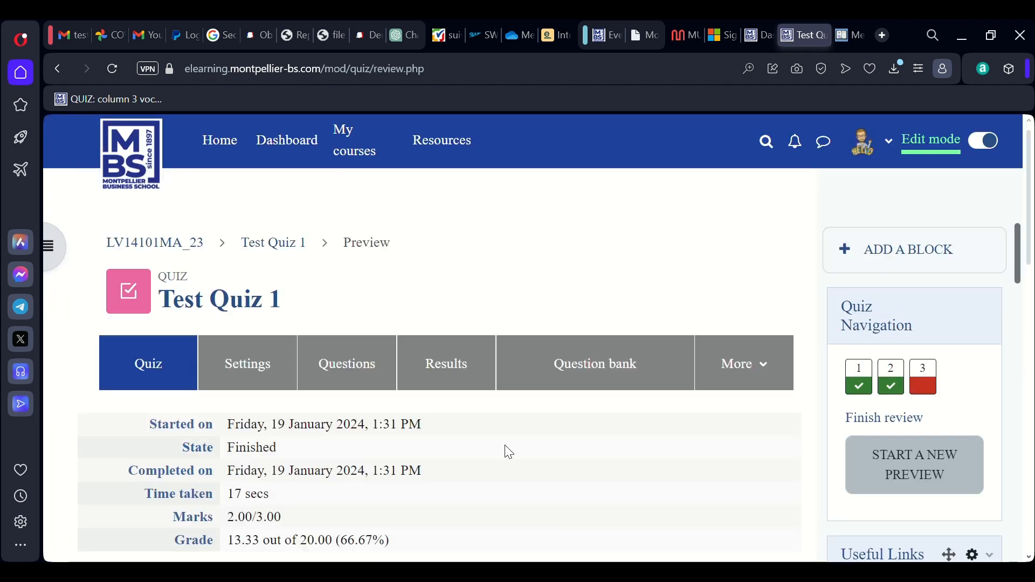
# Review the marking and correct answers of the three questions, then finish the review
pyautogui.scroll(-6, 510, 453)
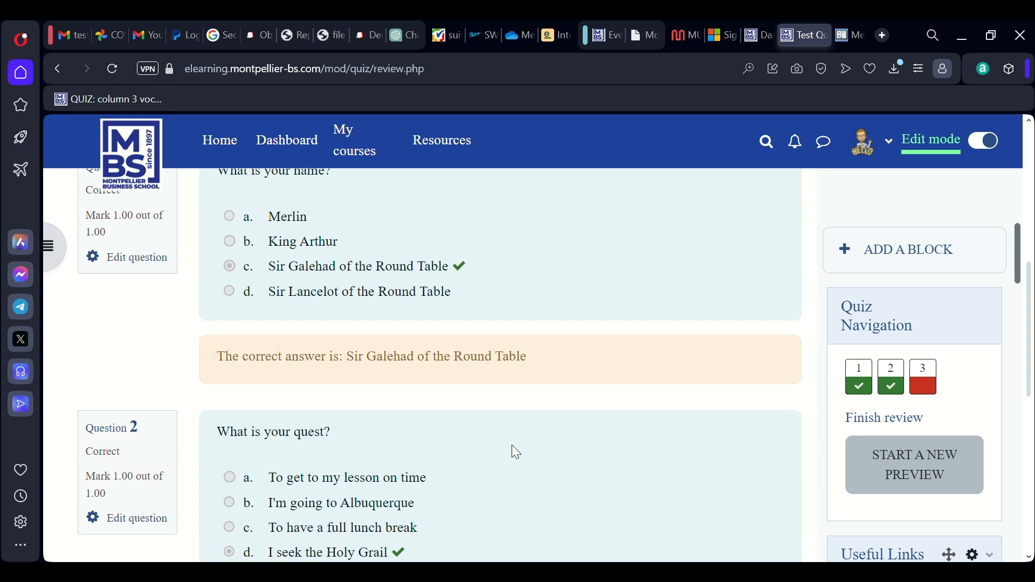
pyautogui.scroll(-5, 516, 453)
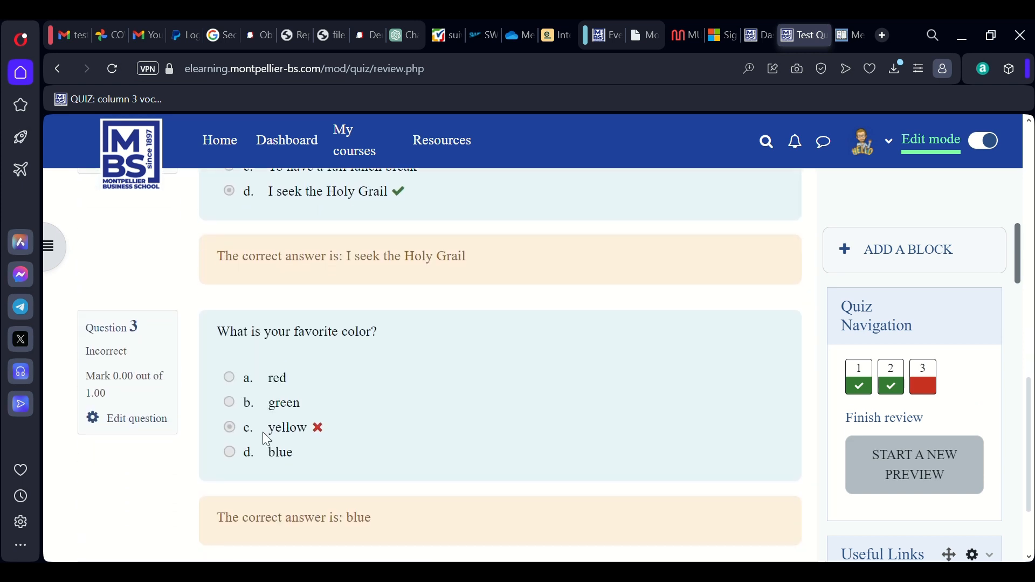
pyautogui.scroll(-2, 353, 432)
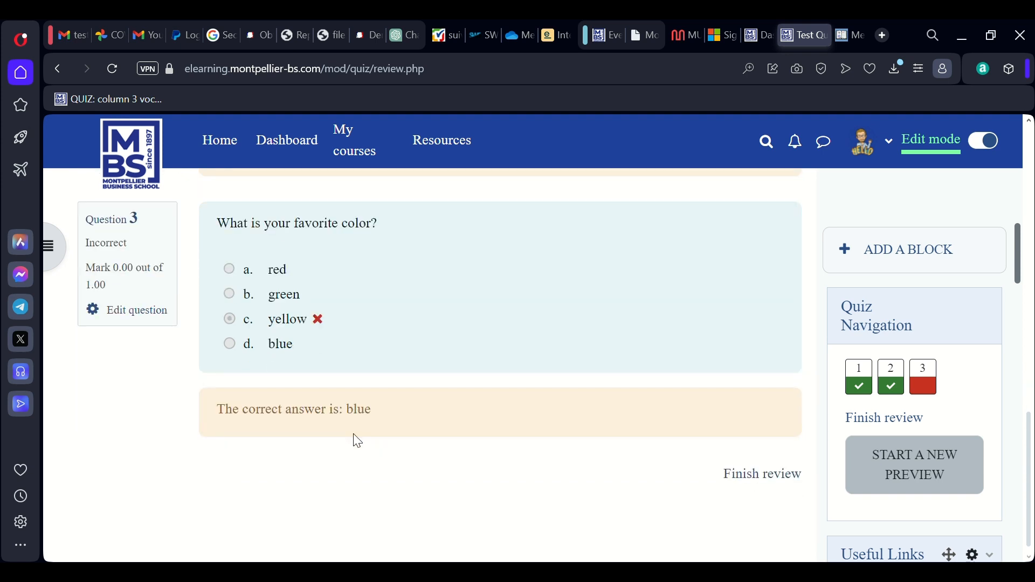
pyautogui.click(764, 476)
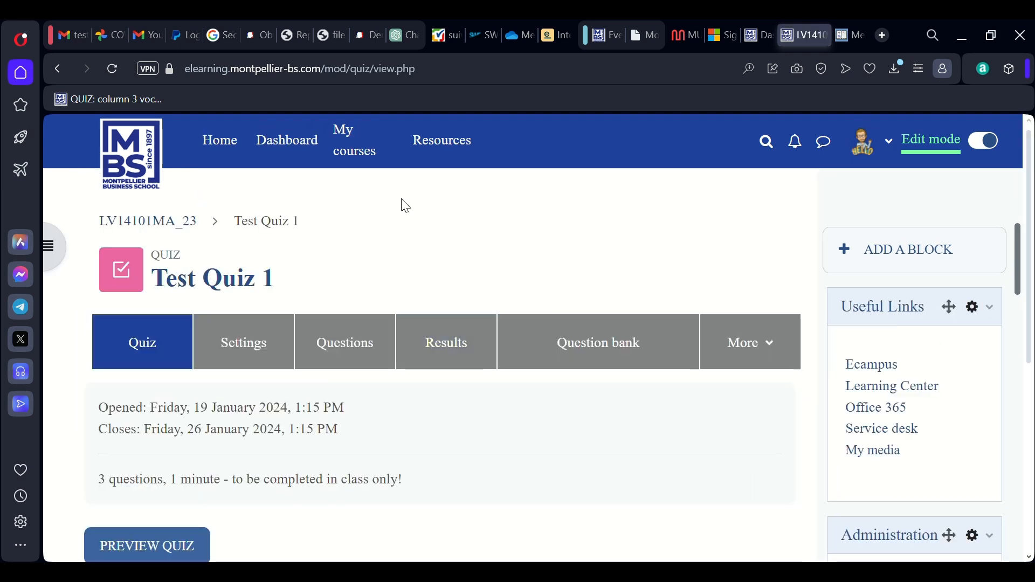
pyautogui.moveTo(230, 225); pyautogui.dragTo(390, 220)
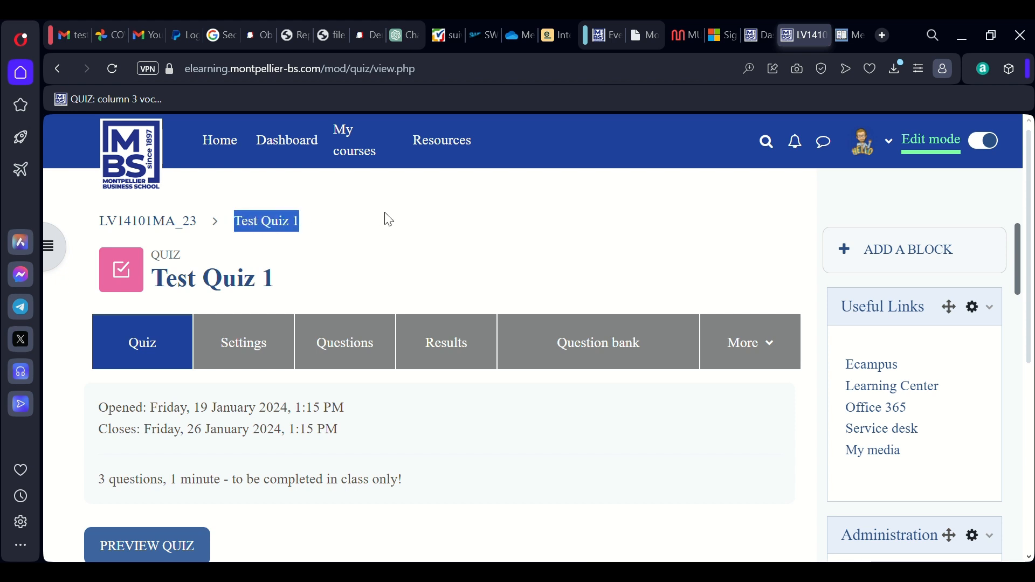
pyautogui.click(390, 216)
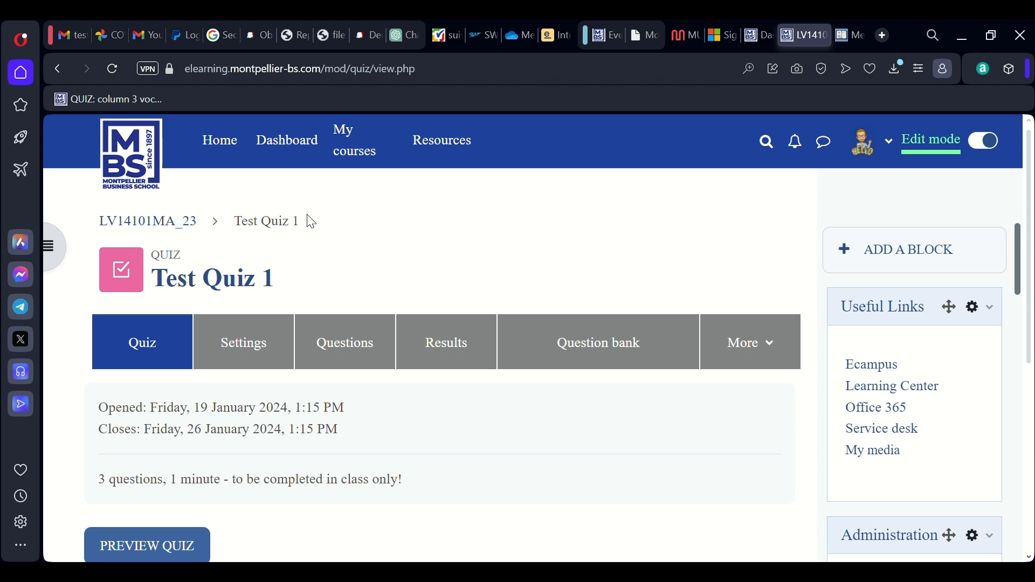
pyautogui.moveTo(231, 216); pyautogui.dragTo(361, 219)
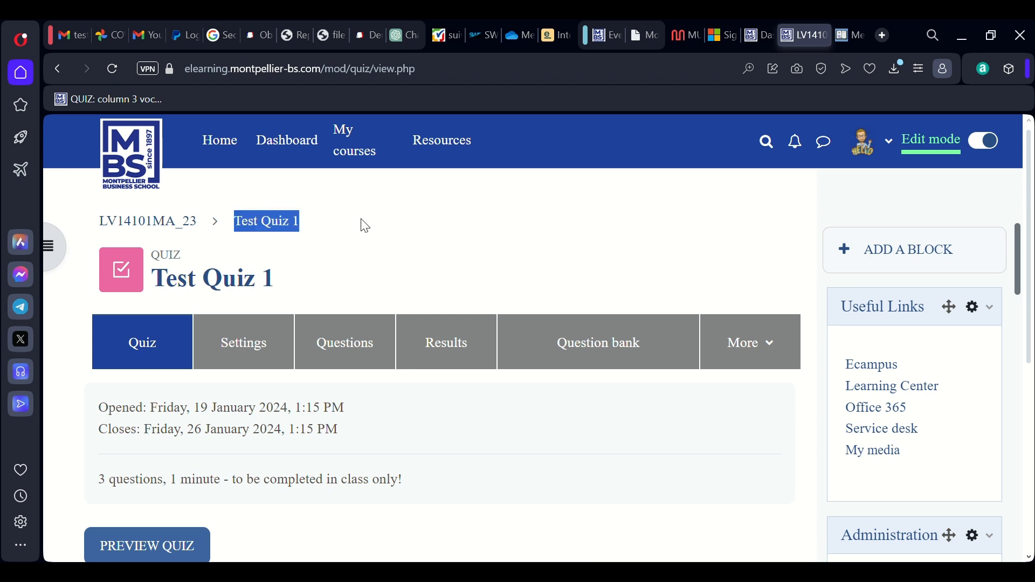
pyautogui.click(361, 220)
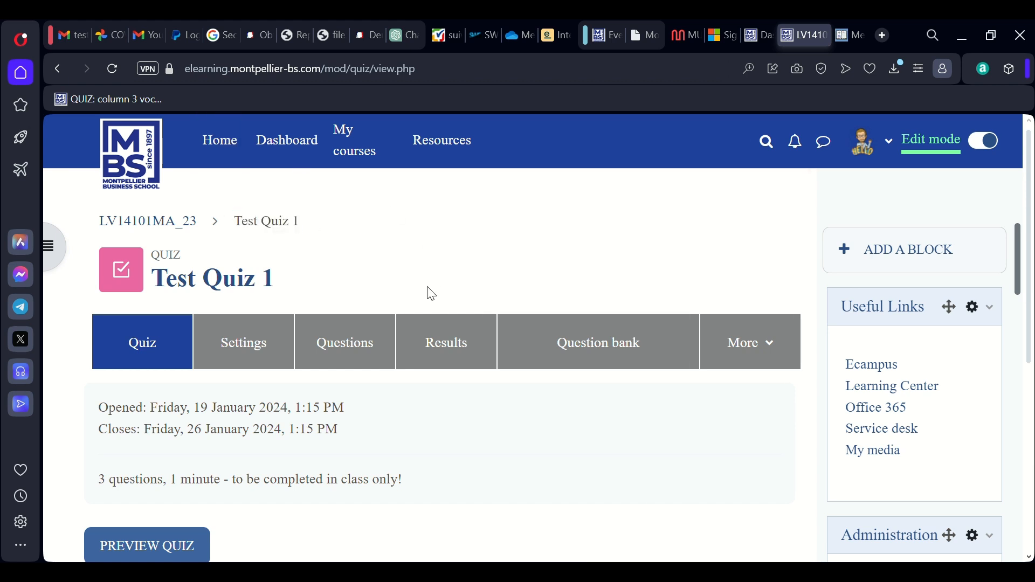